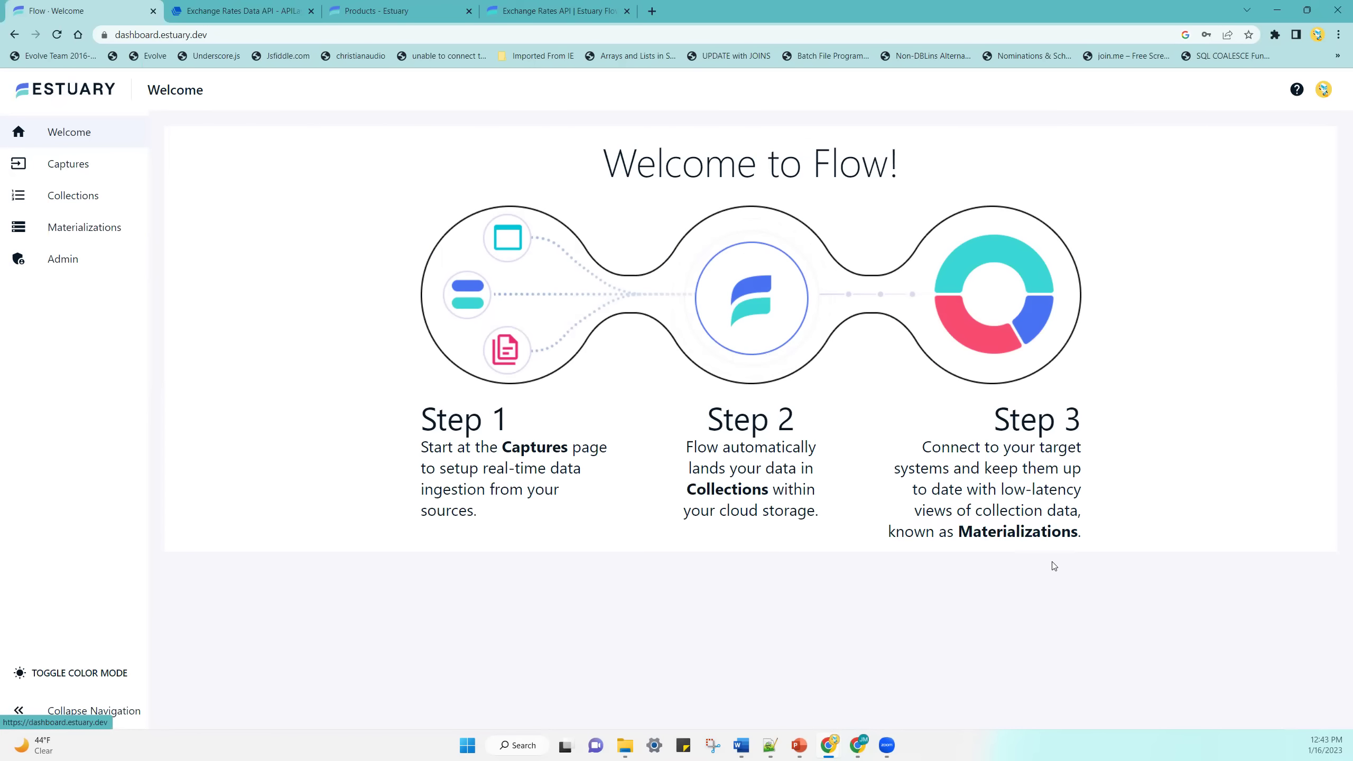
Start a new capture and choose the Exchange Rates API connector as its source.
left_click(88, 167)
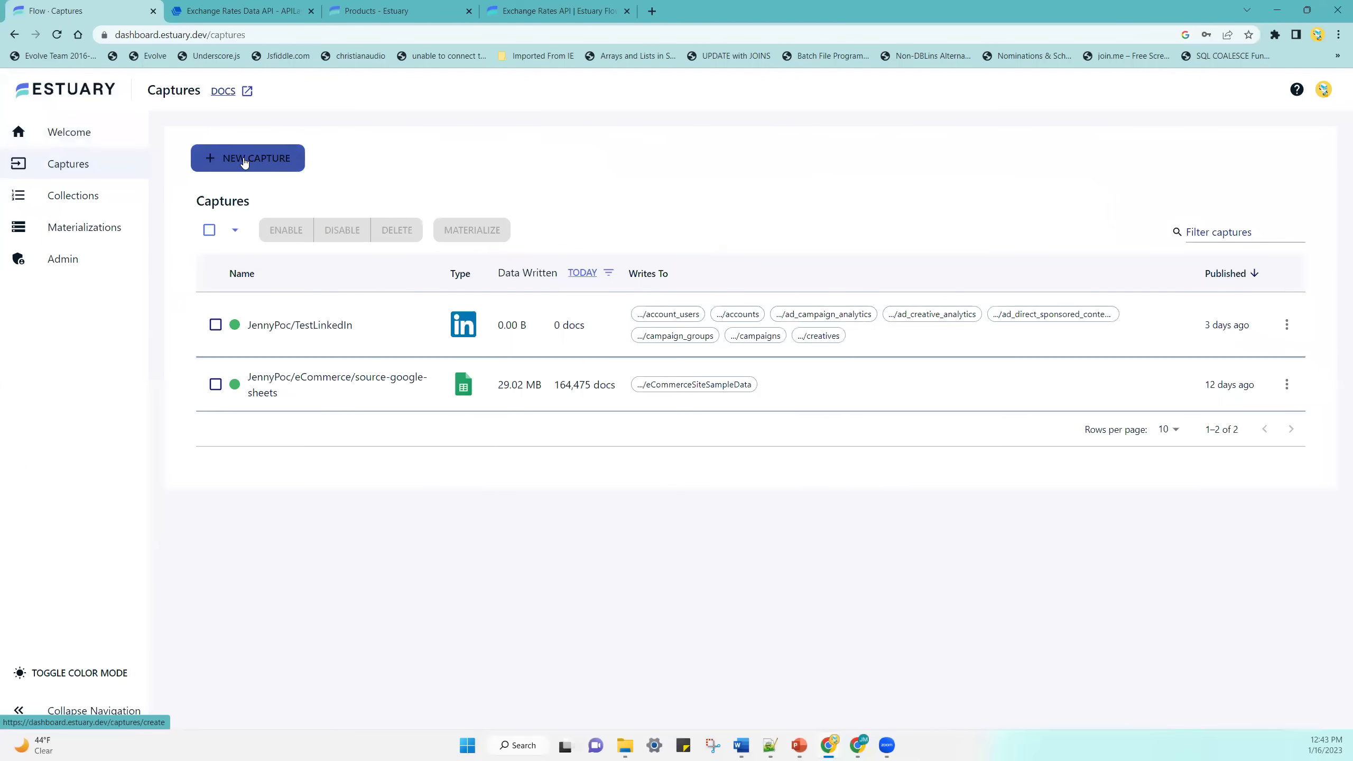
left_click(244, 162)
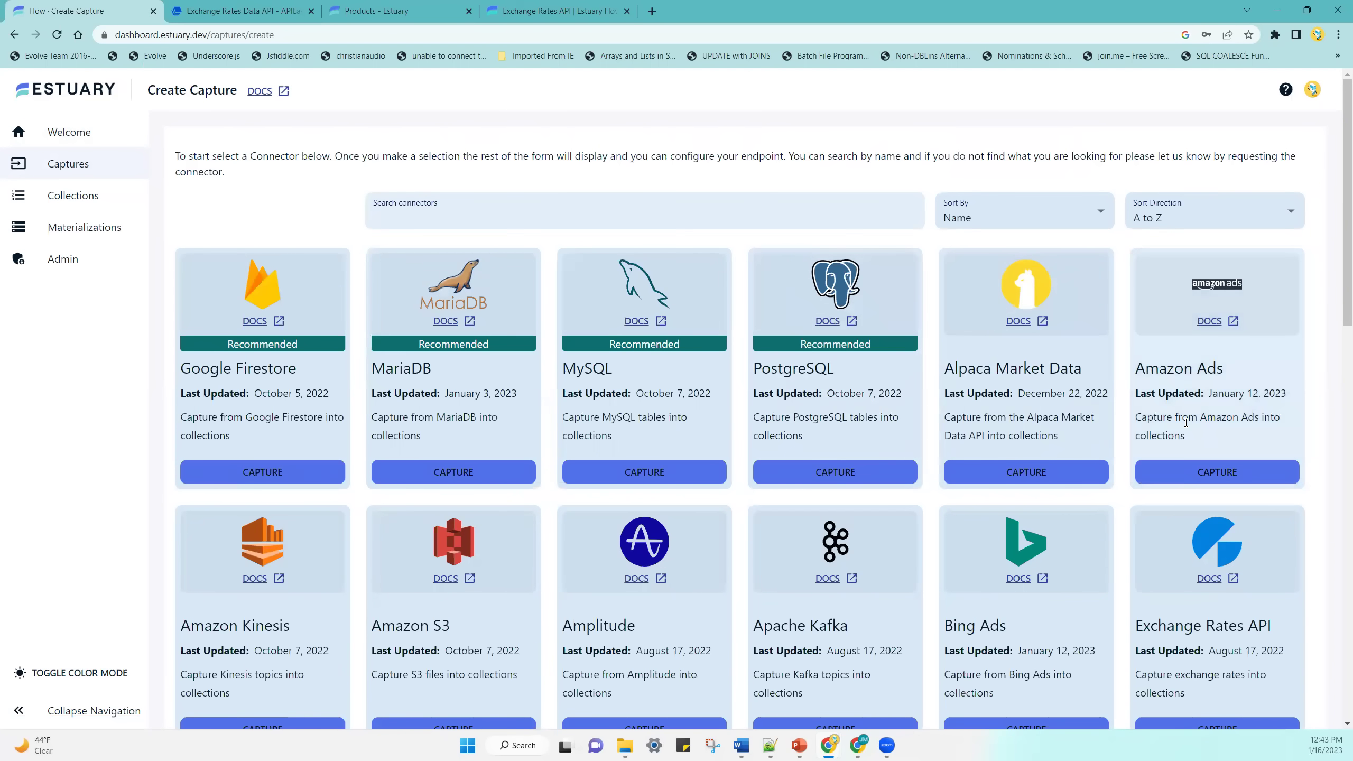
scroll(1186, 421, "down", 5)
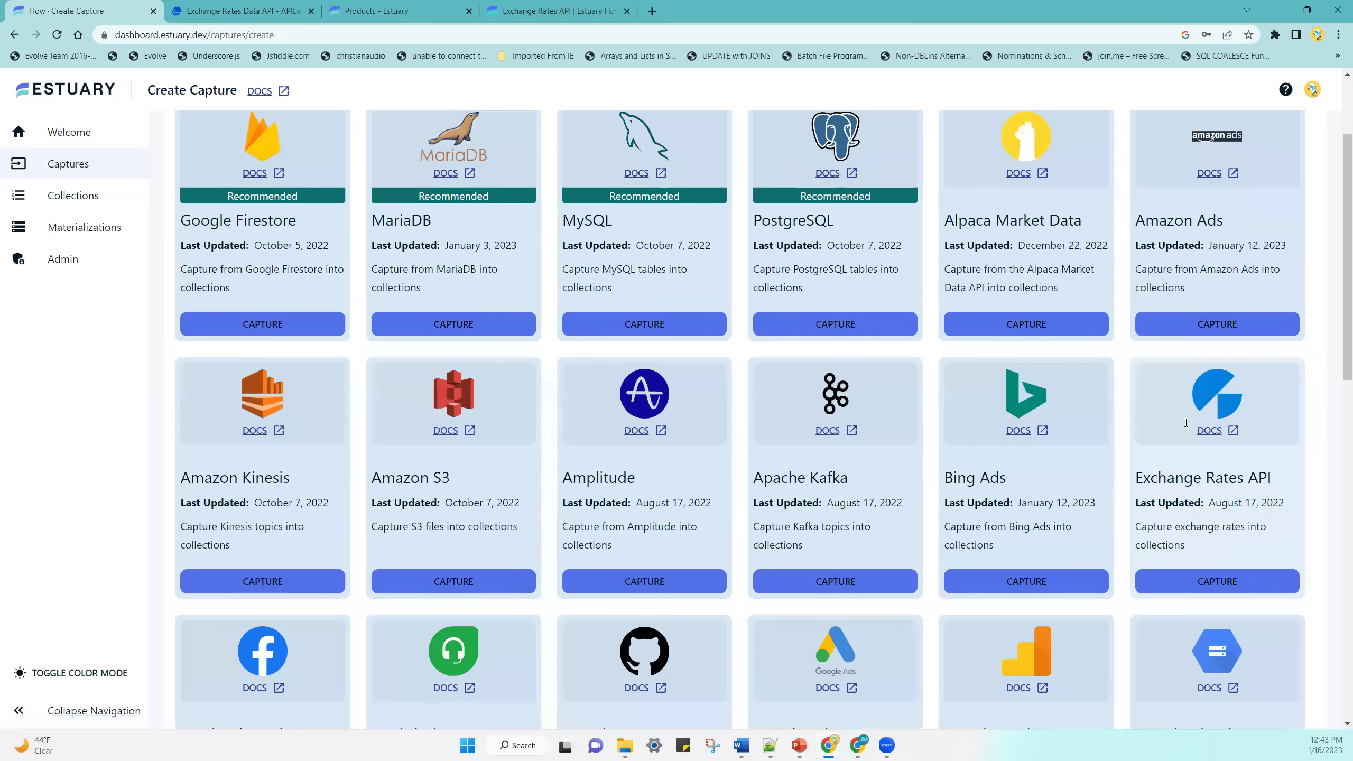
scroll(1186, 426, "down", 5)
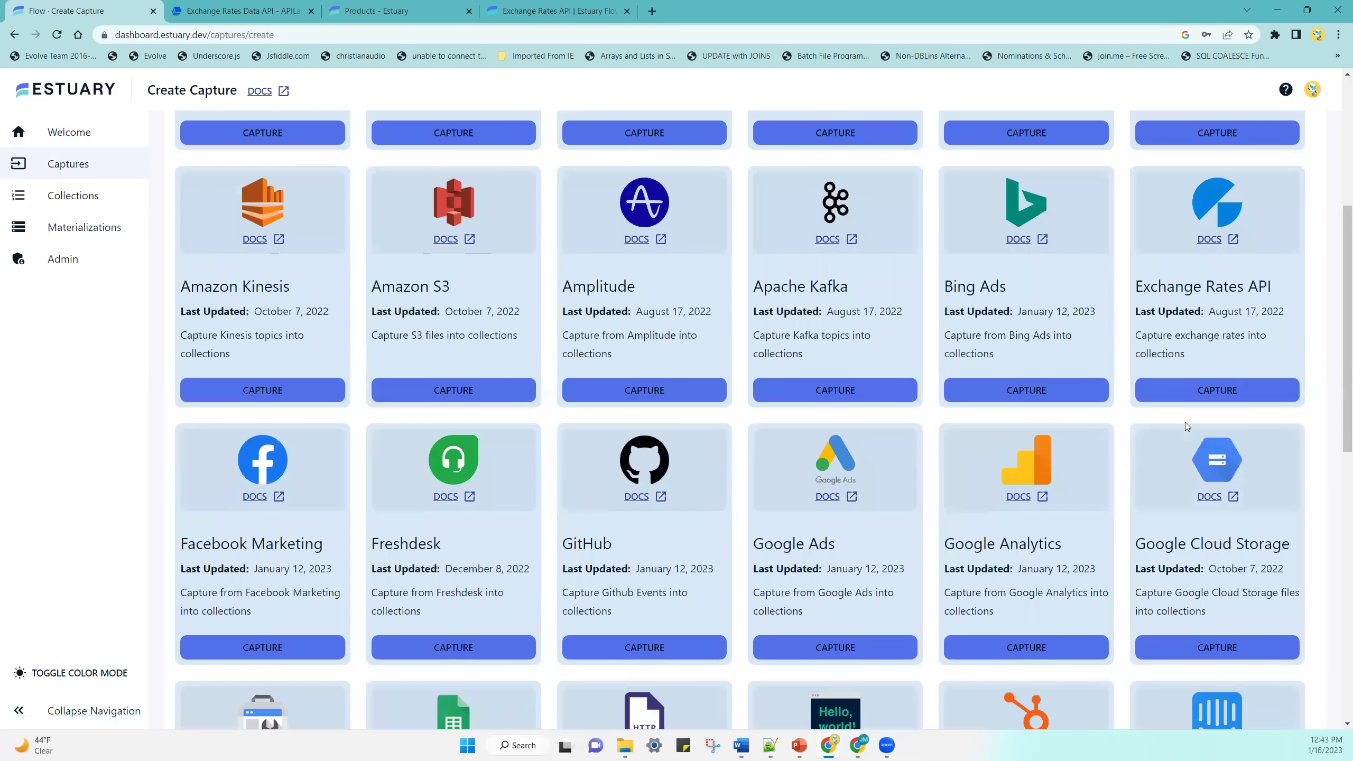
scroll(1185, 422, "down", 1)
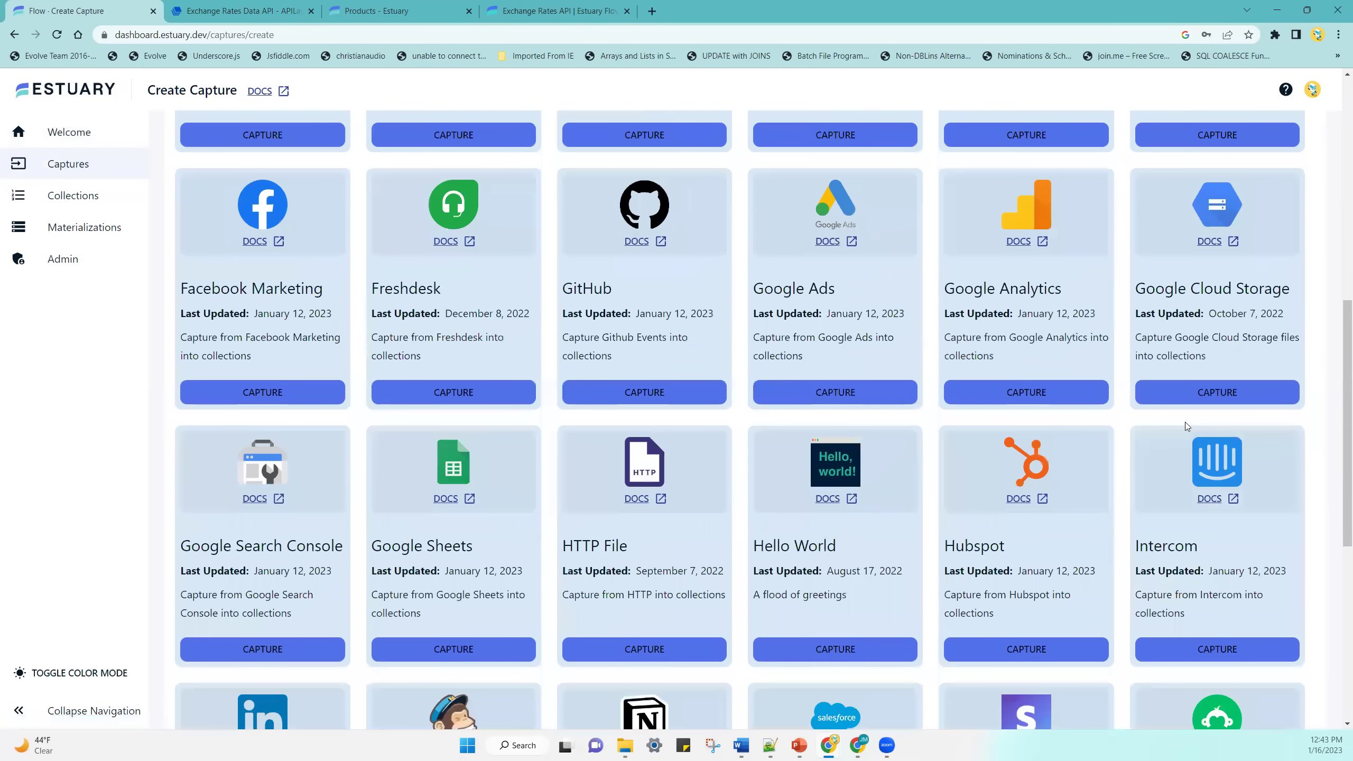
scroll(1186, 422, "down", 8)
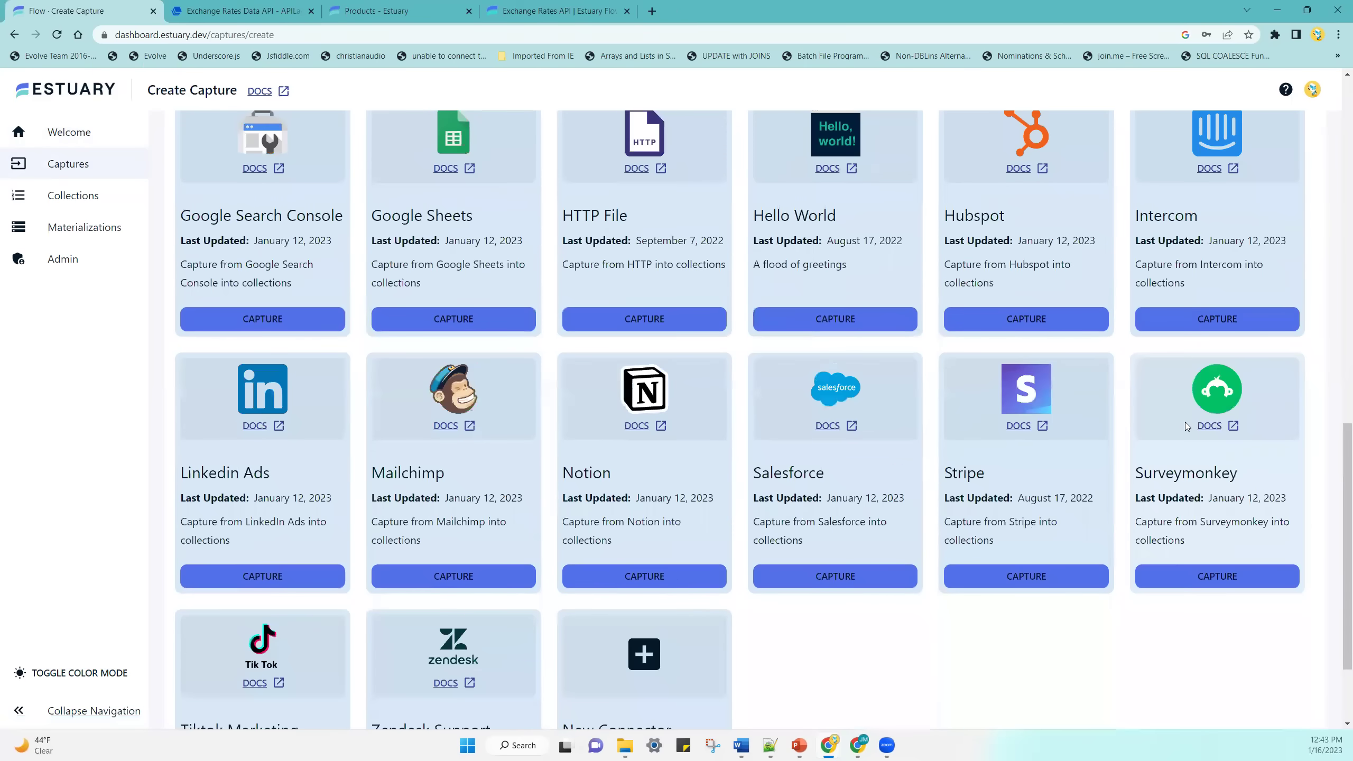
scroll(1184, 422, "up", 10)
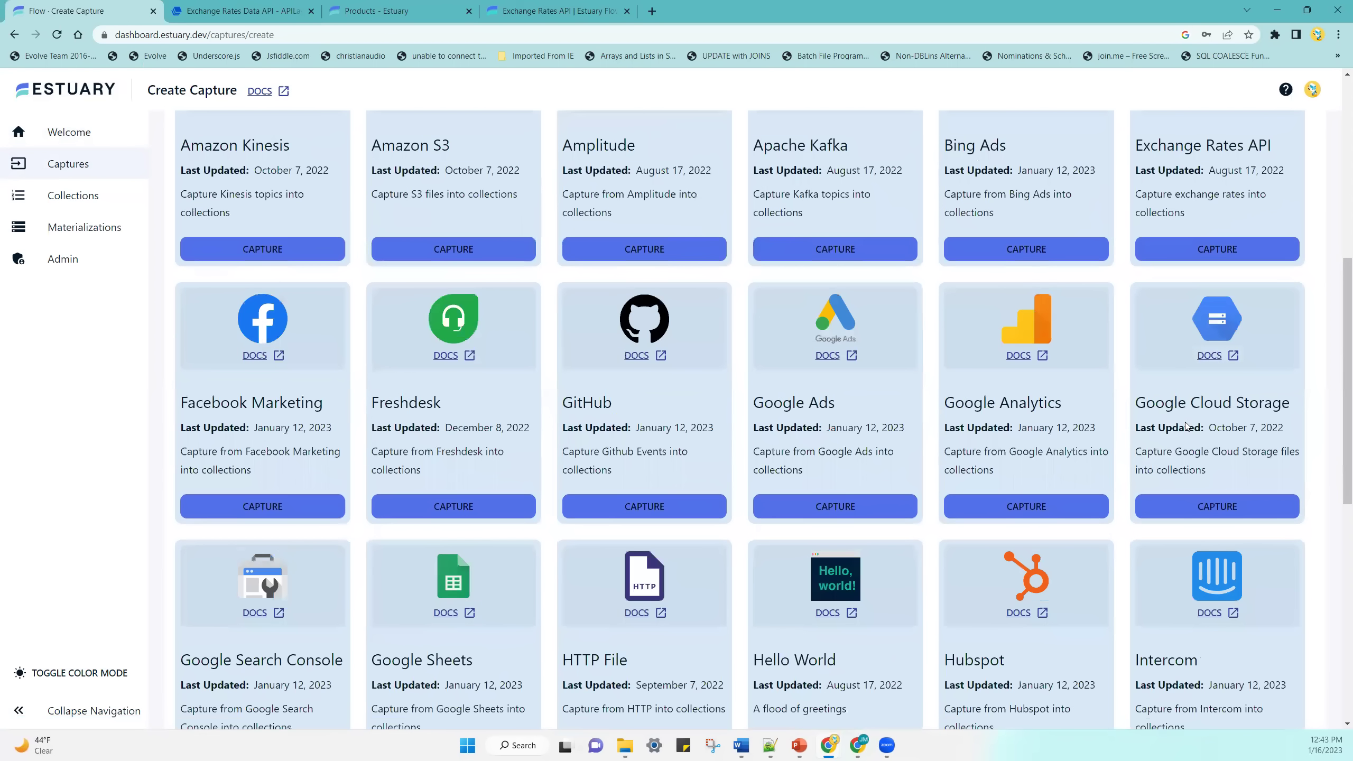
scroll(1185, 422, "up", 9)
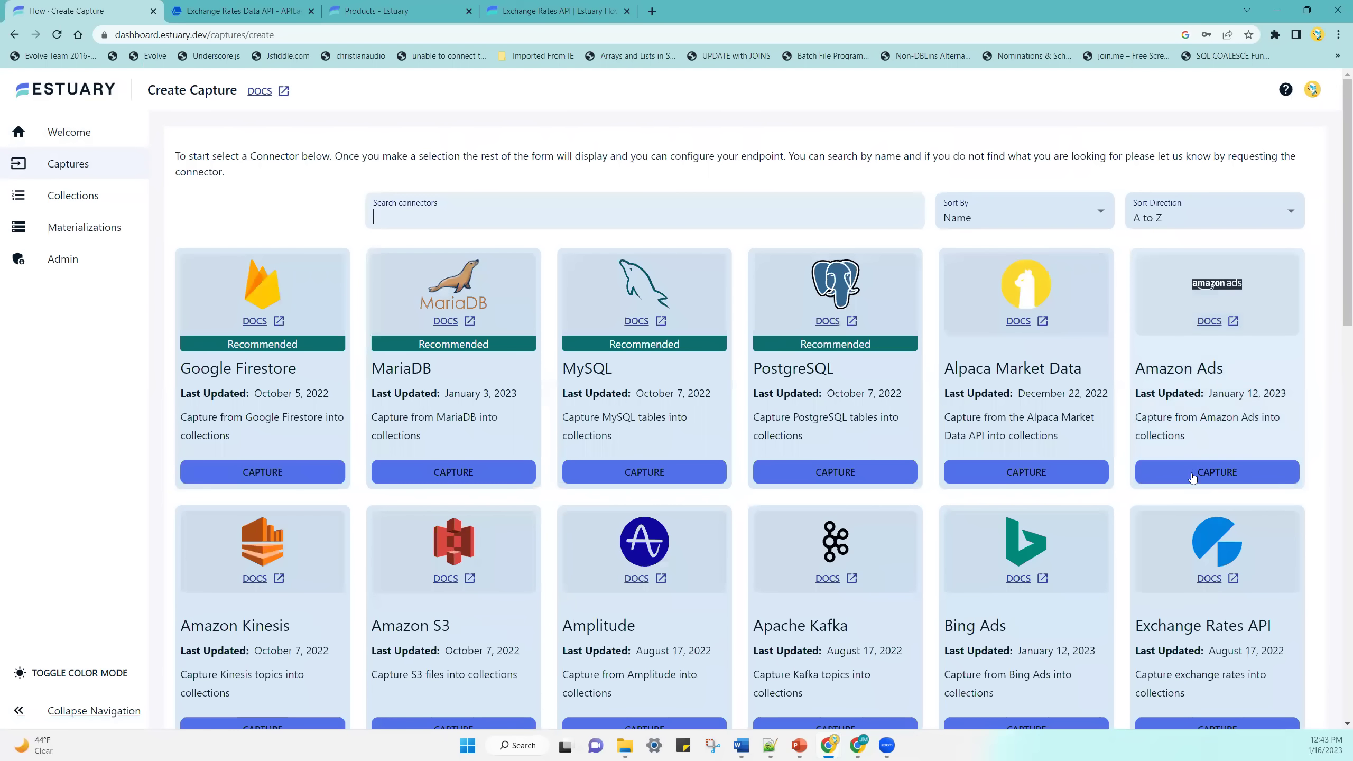
scroll(1195, 479, "down", 2)
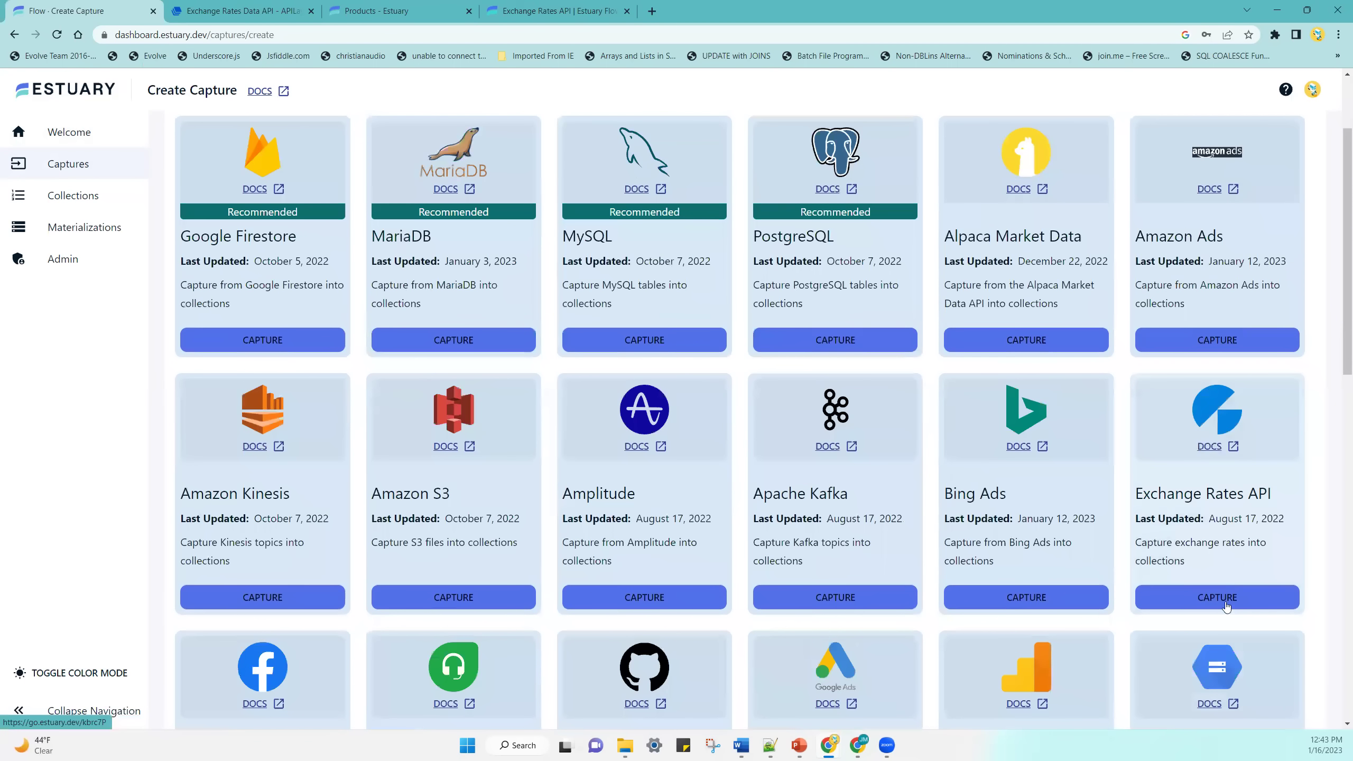
left_click(1231, 605)
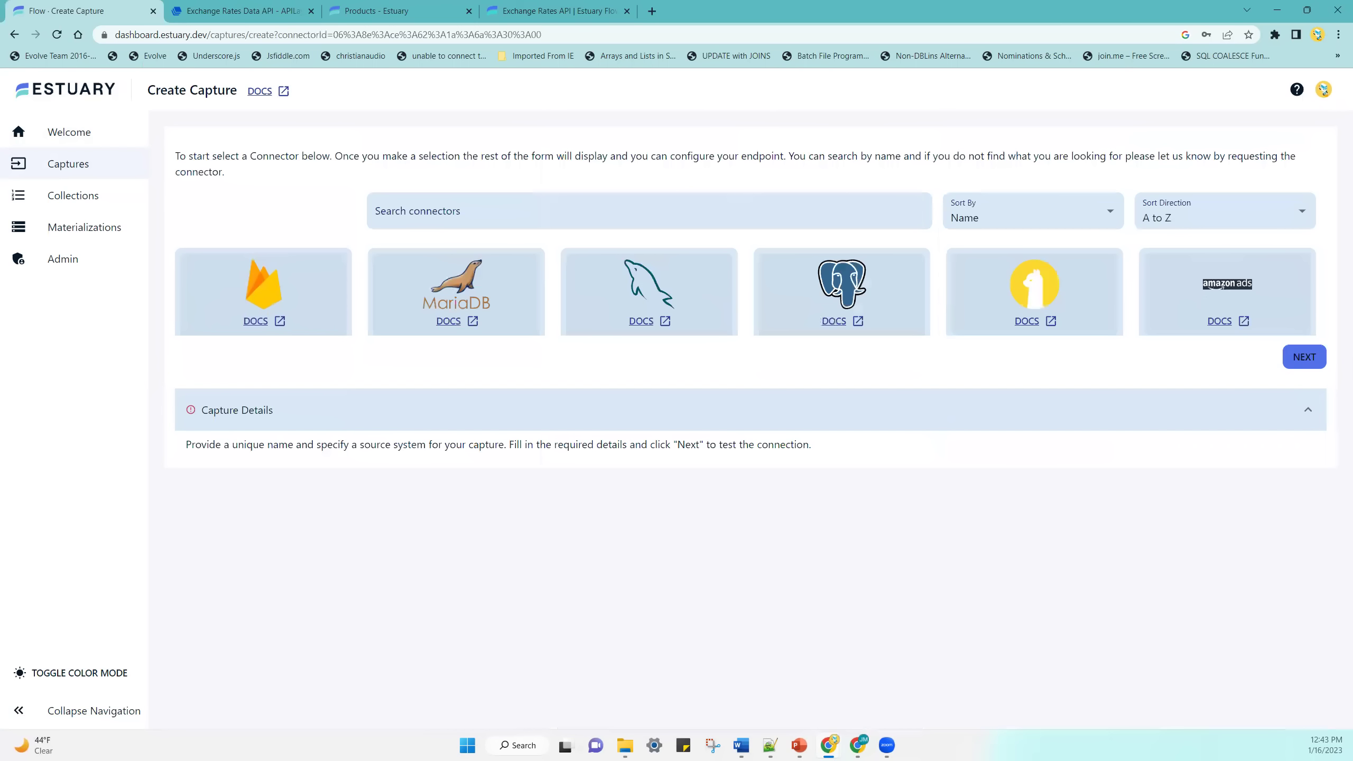
Review the API info for the Exchange Rates Data API on the APILayer site, including its available endpoints and supported symbols.
left_click(233, 11)
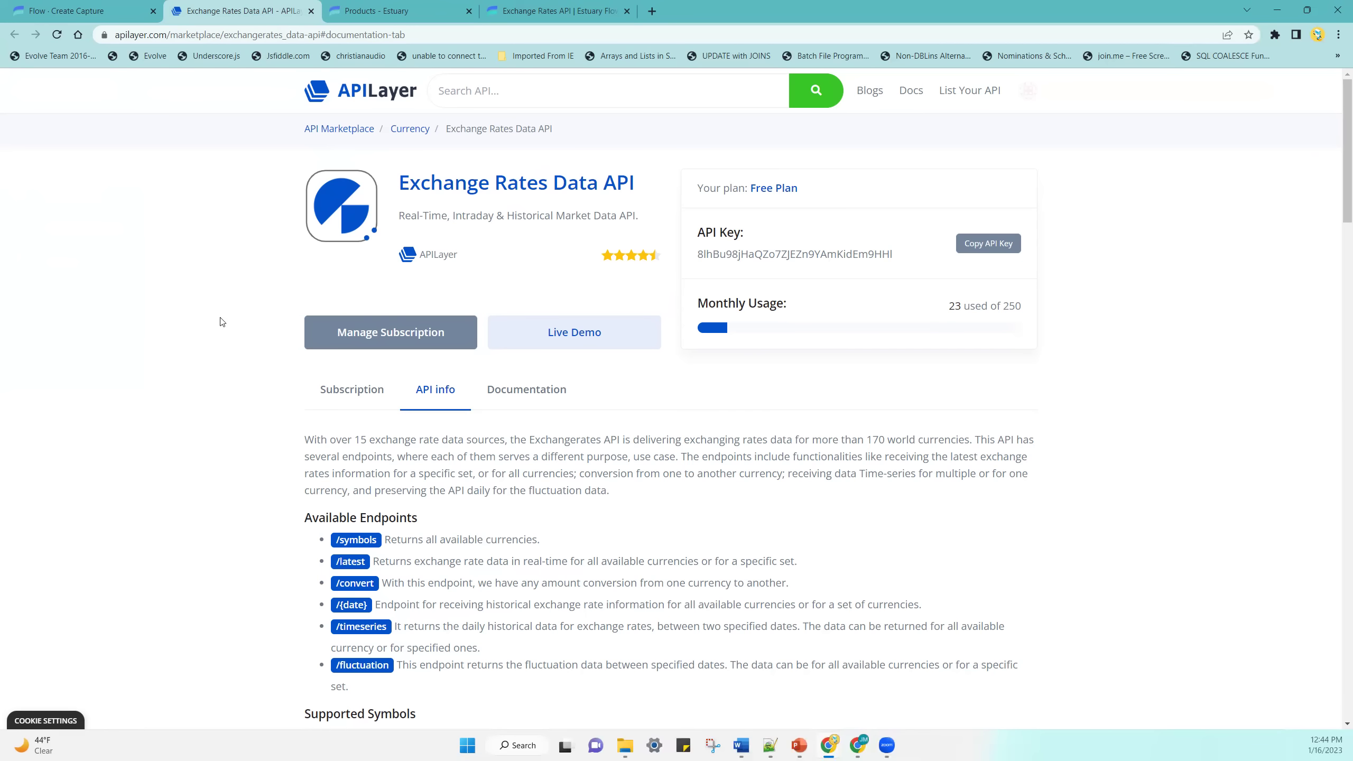
scroll(215, 395, "down", 3)
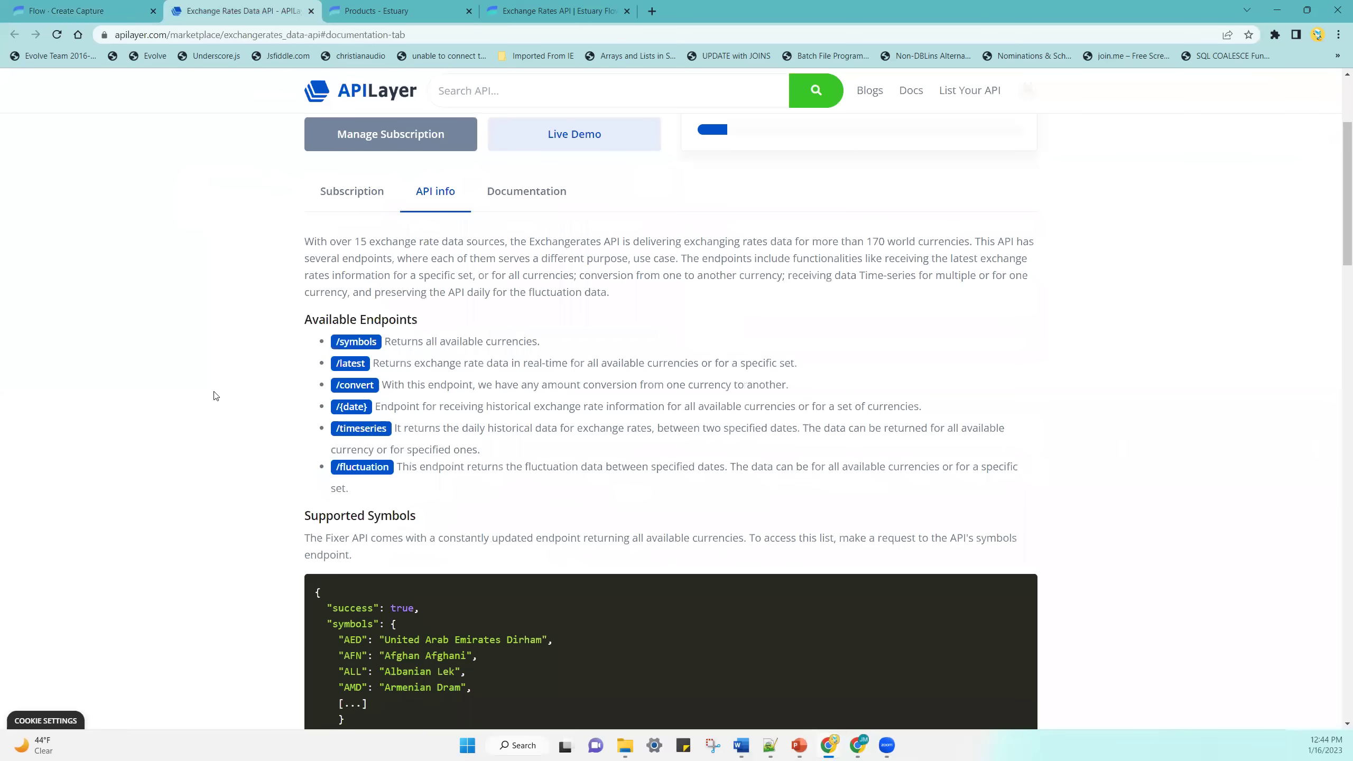
scroll(216, 395, "down", 1)
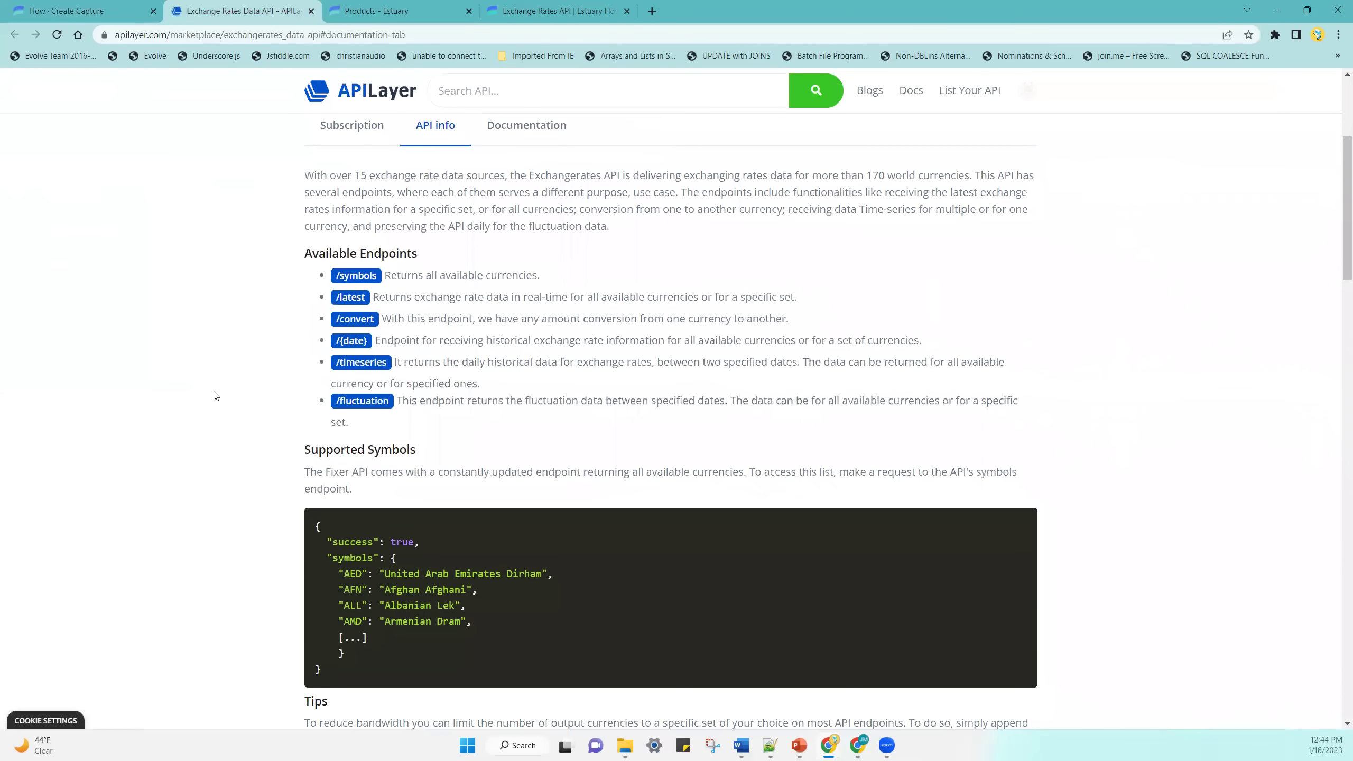
scroll(215, 396, "down", 1)
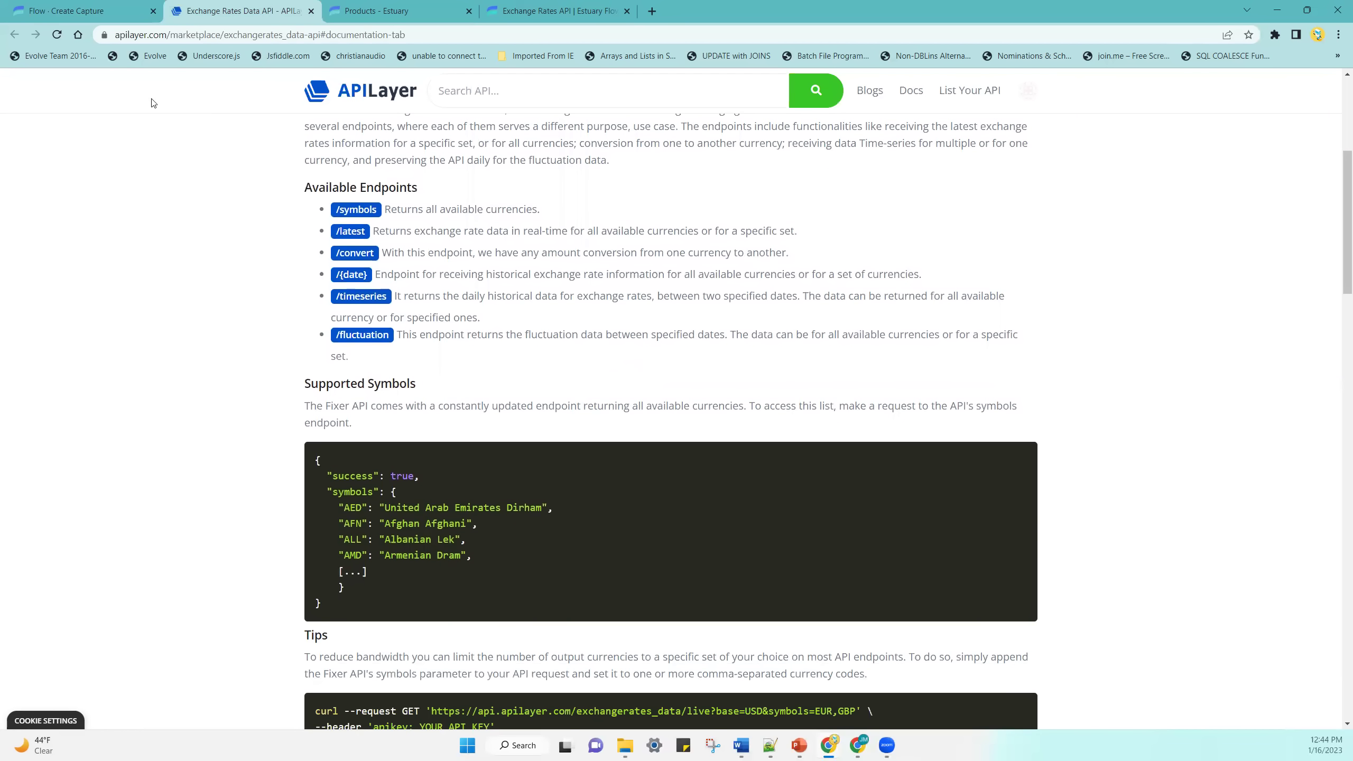
Return to the Estuary capture form and name the capture ExchangeRateSource under the offered prefix.
left_click(119, 6)
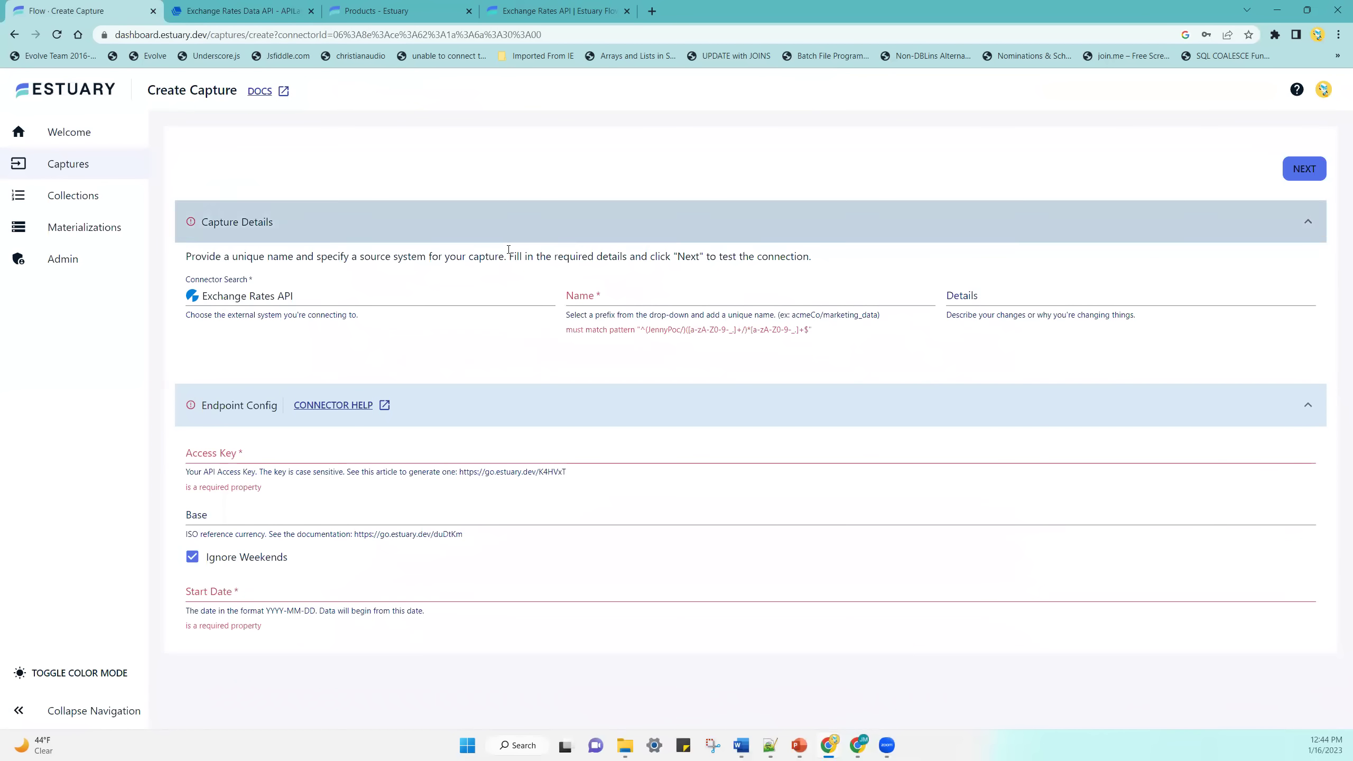
left_click(646, 299)
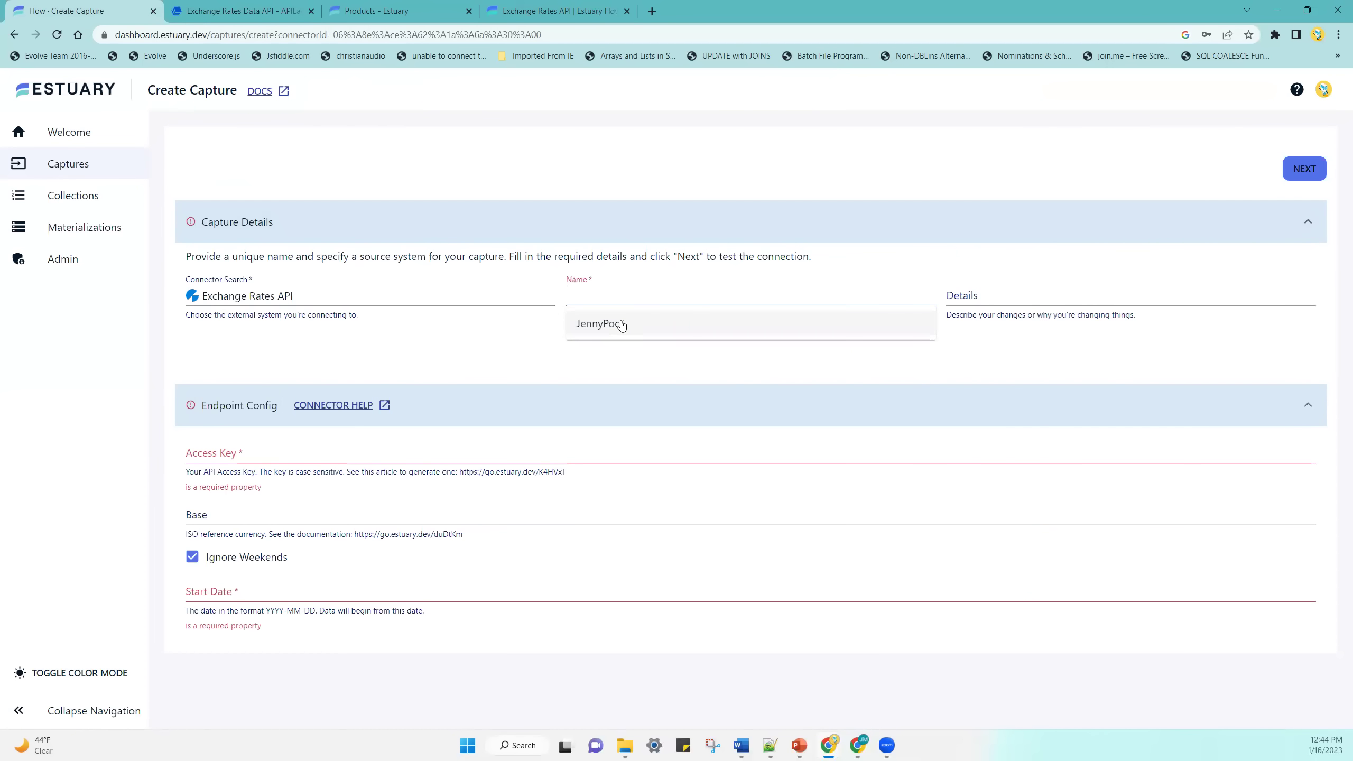
left_click(618, 324)
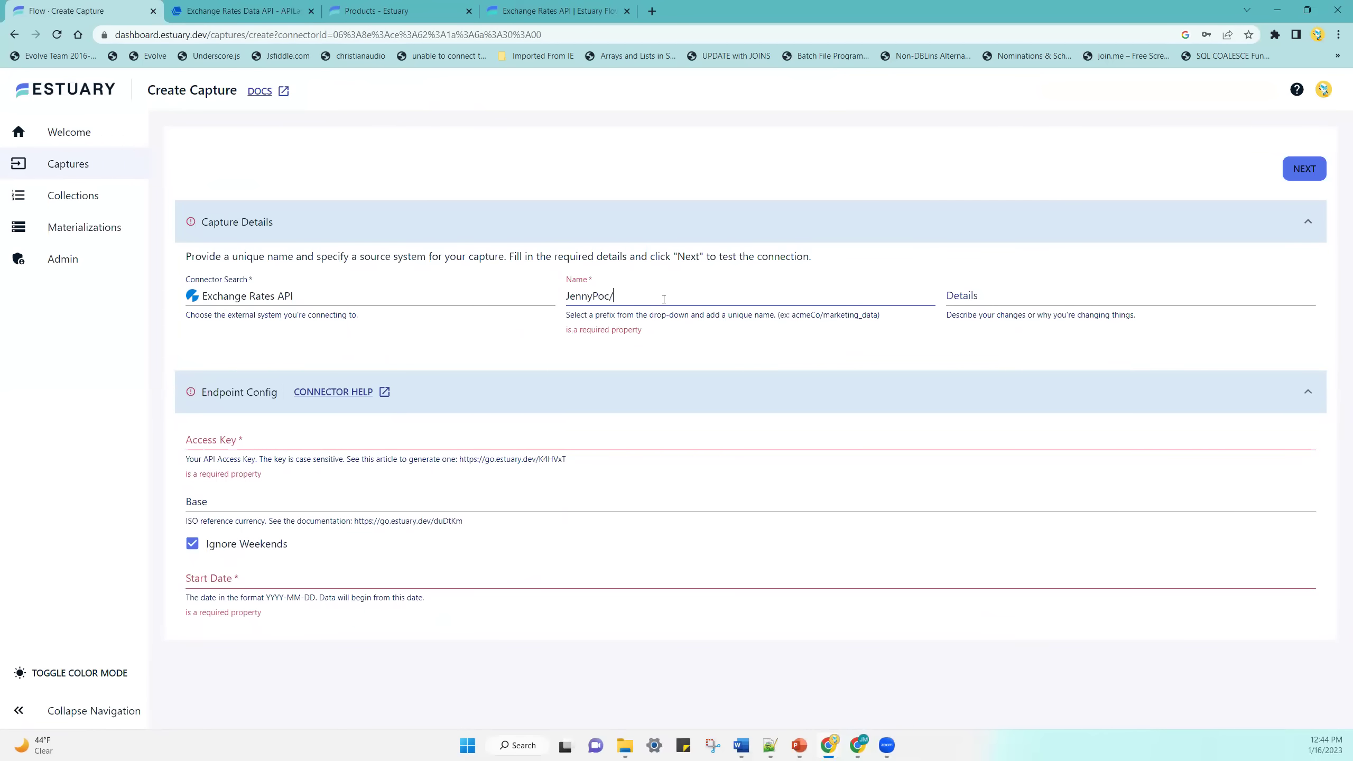
type("Ec")
type("change")
type("RateSource")
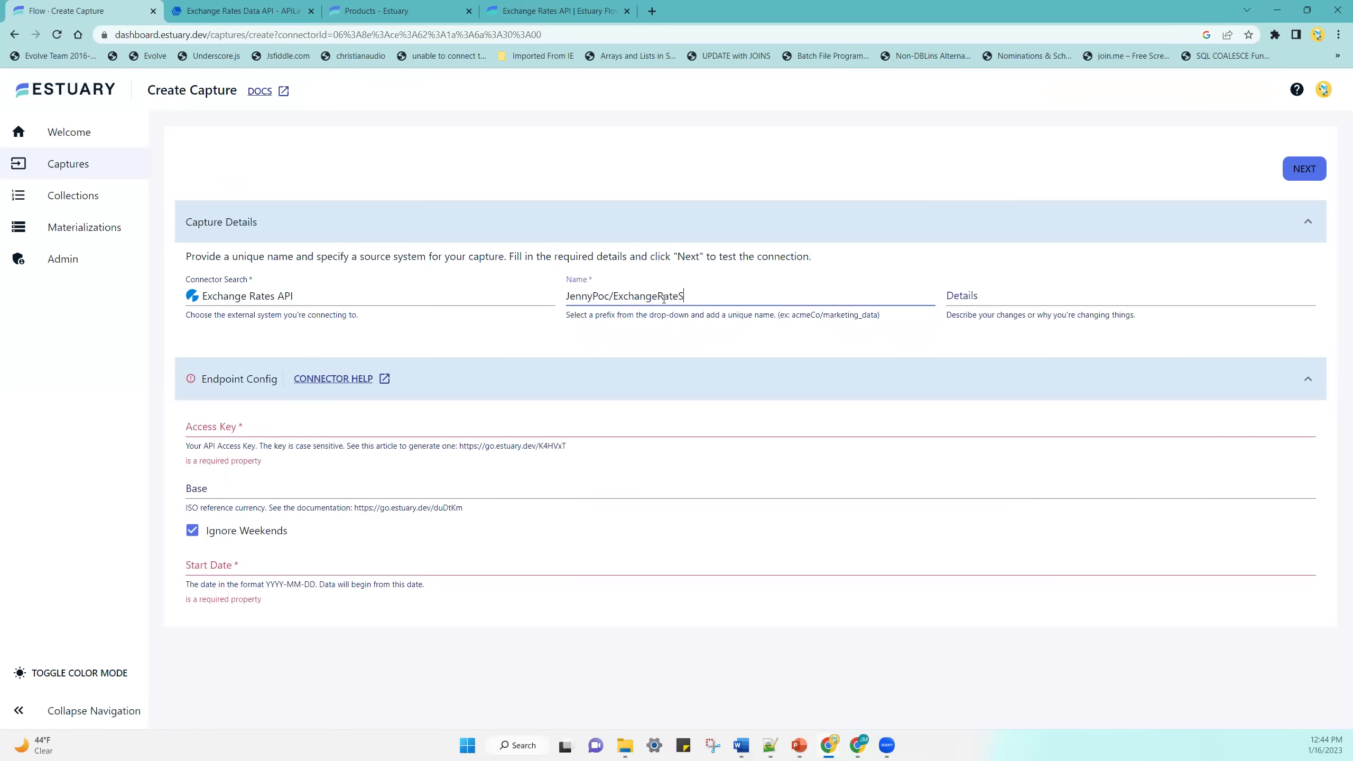
Copy the API key from the APILayer page and paste it as the capture's access key.
left_click(501, 429)
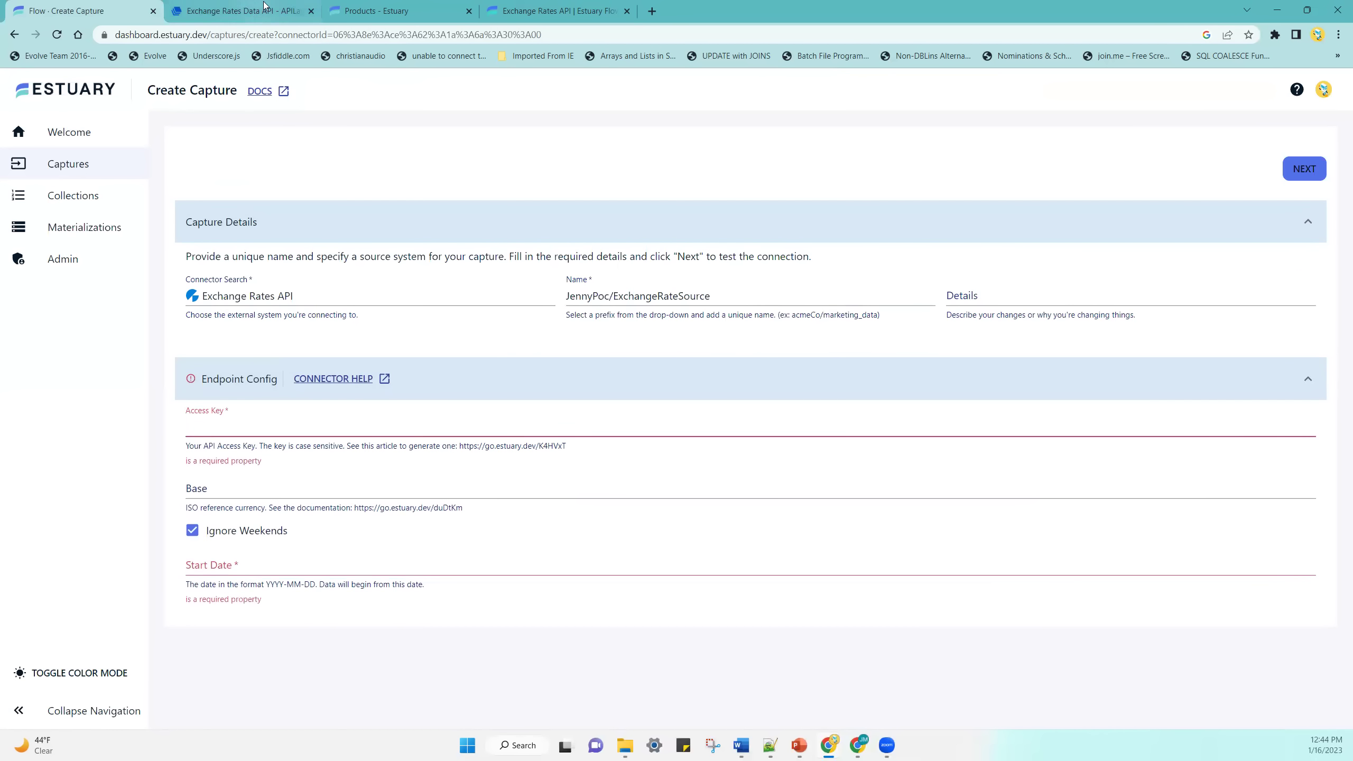
left_click(268, 7)
scroll(868, 325, "up", 6)
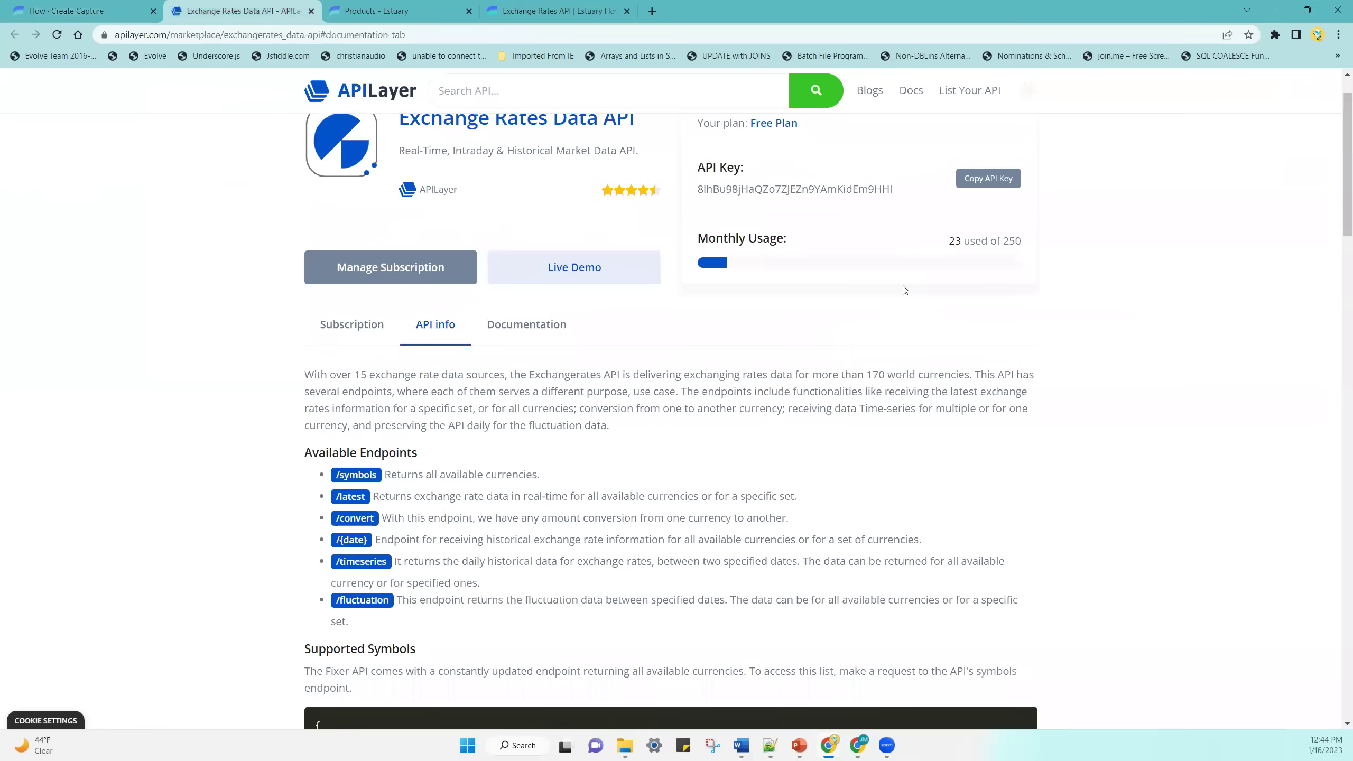
left_click(995, 242)
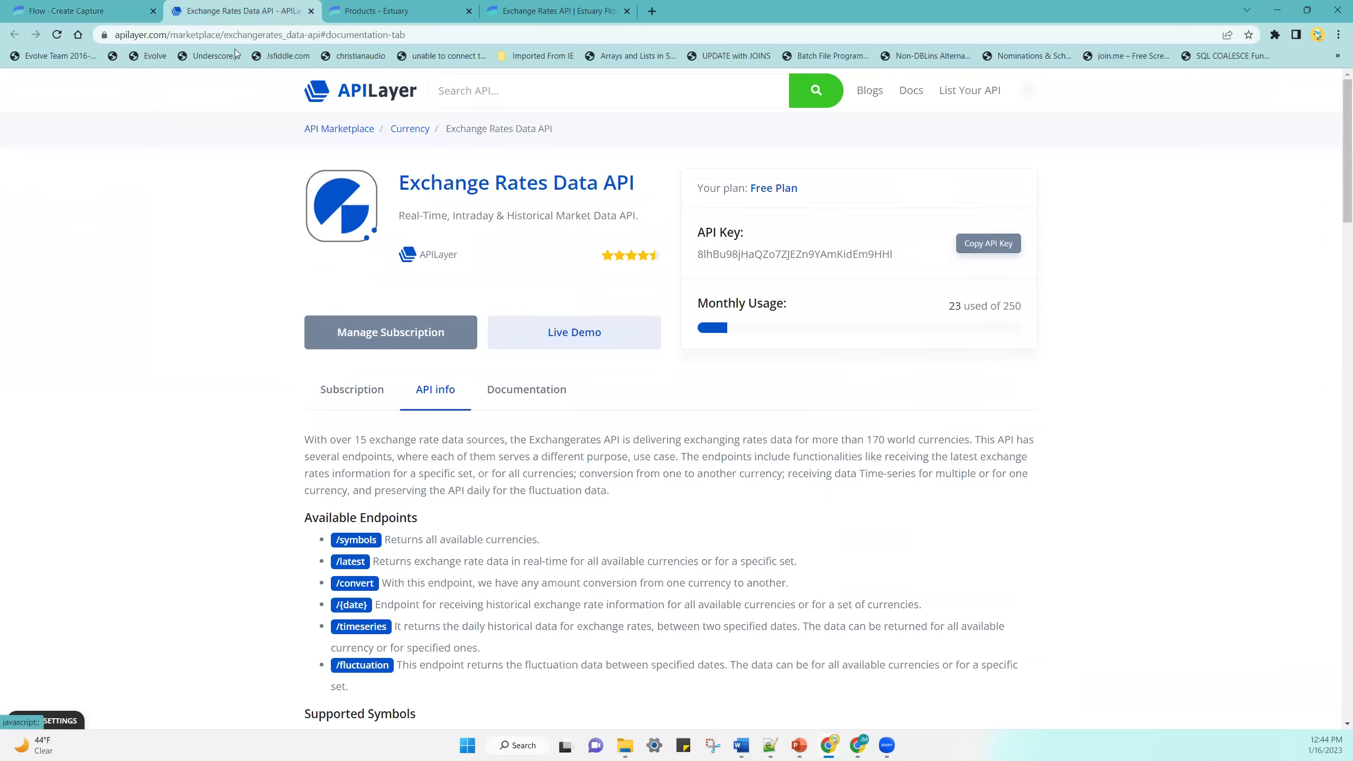
left_click(80, 11)
key("ctrl+v")
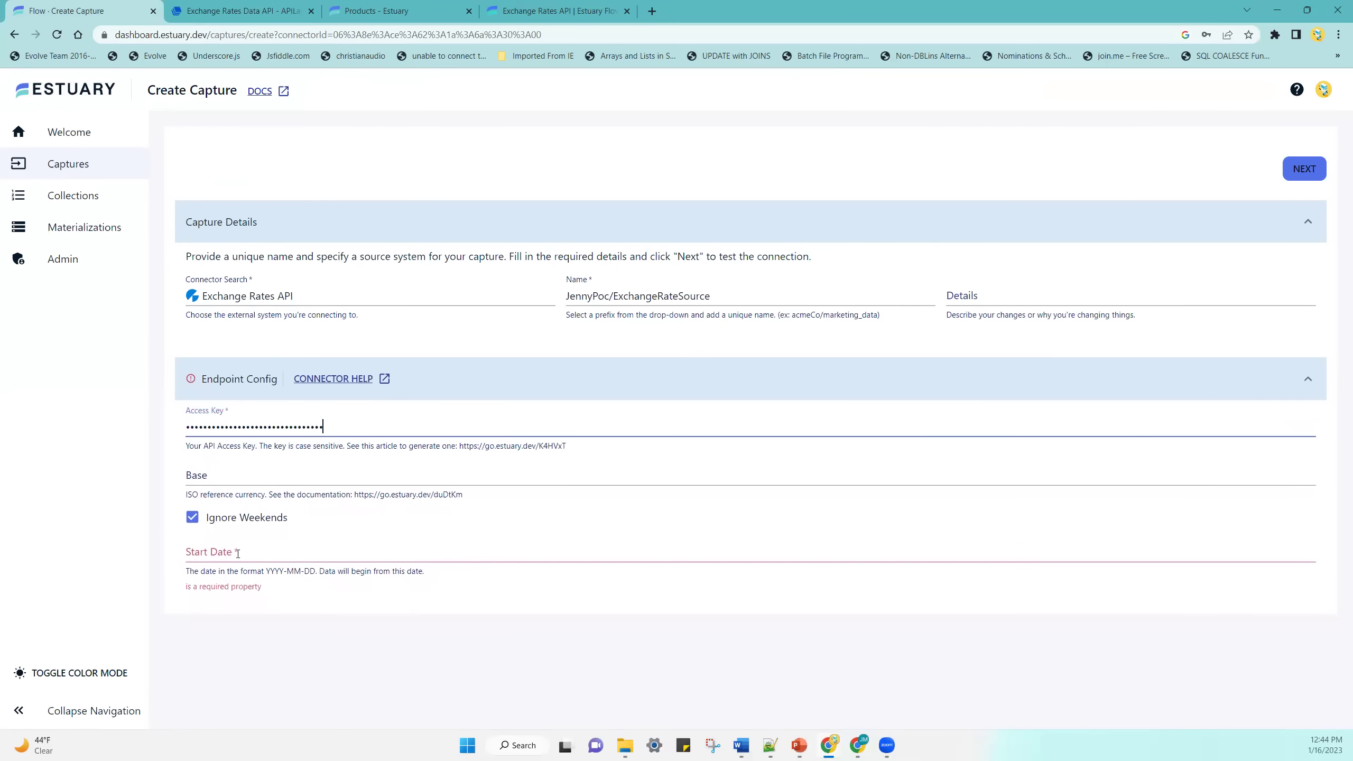
Set the capture's start date to 2023-01-16 and proceed to its output collections, dismissing the browser's offer to save the password.
left_click(238, 553)
left_click(278, 579)
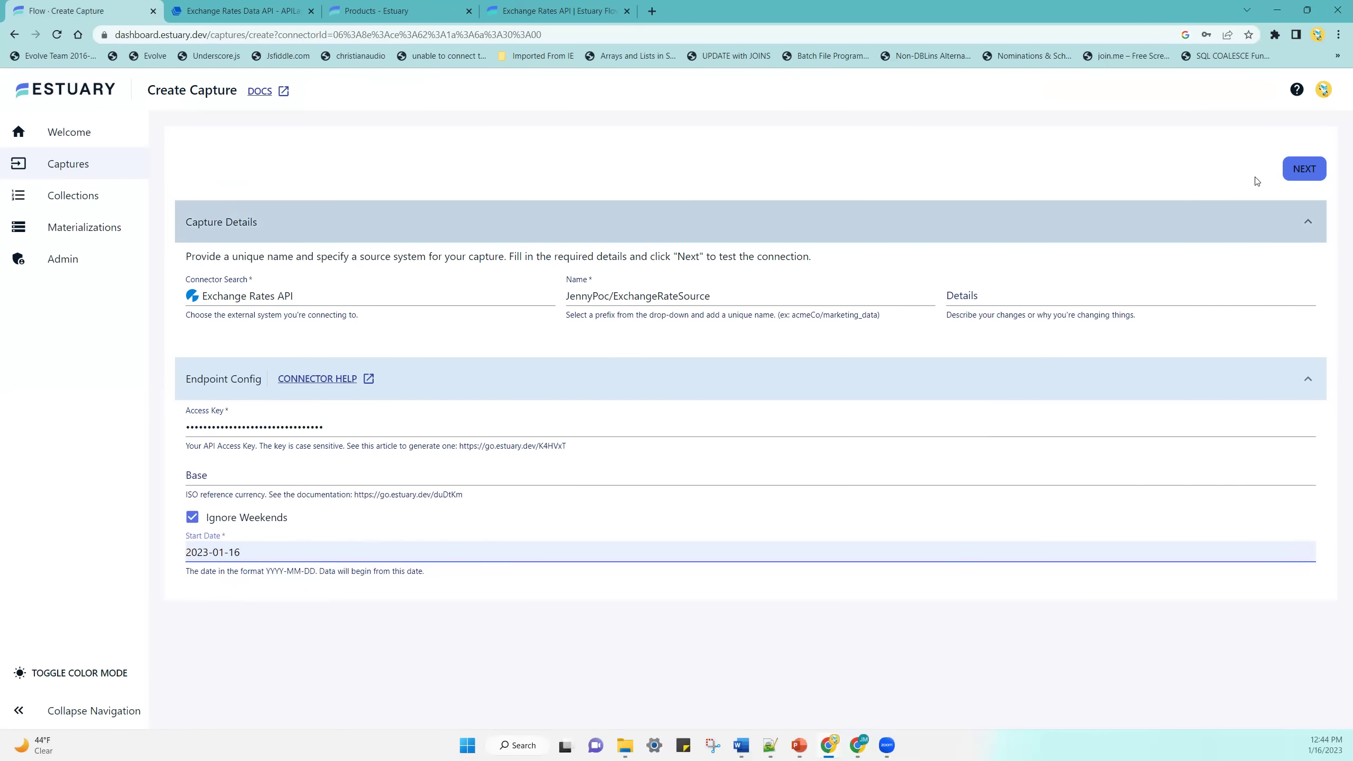
left_click(1303, 172)
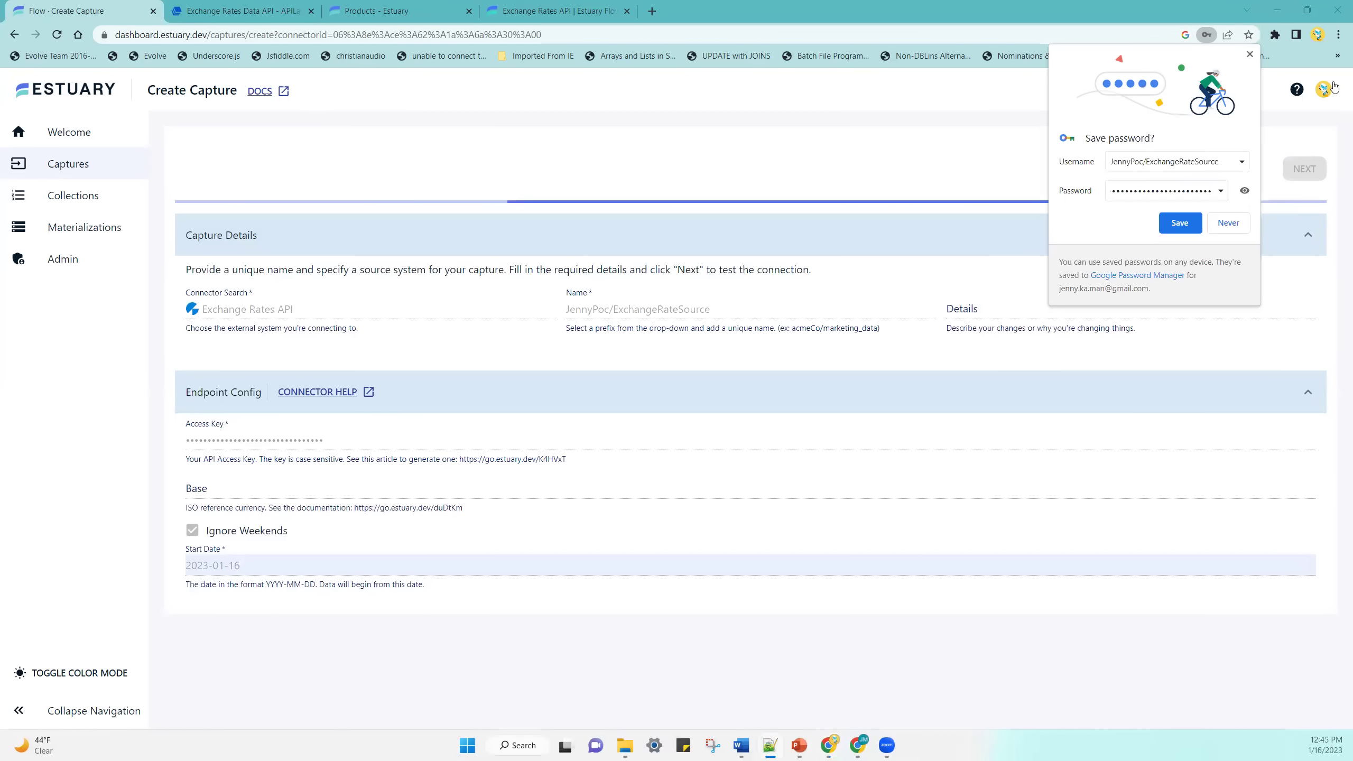
left_click(883, 220)
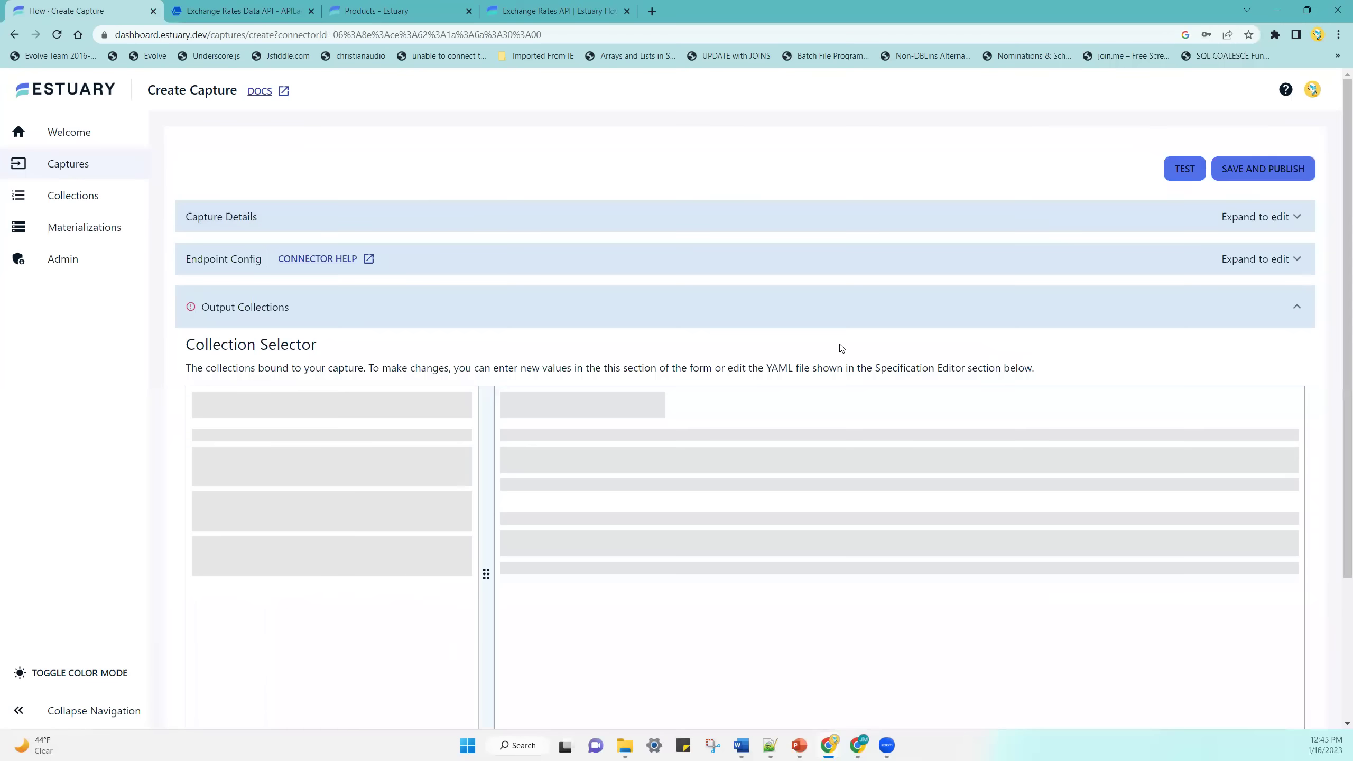
Test the exchange rates capture, then save and publish it.
left_click(1183, 170)
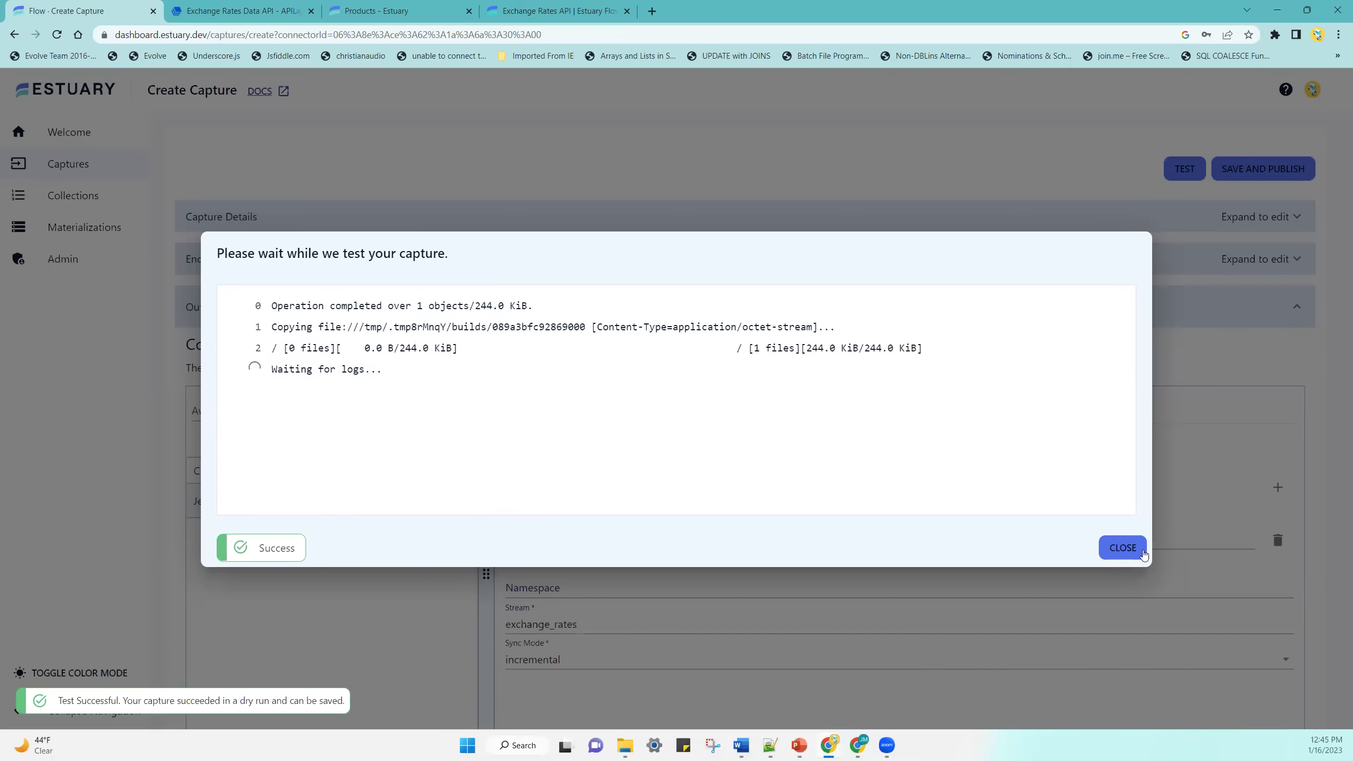
left_click(1122, 548)
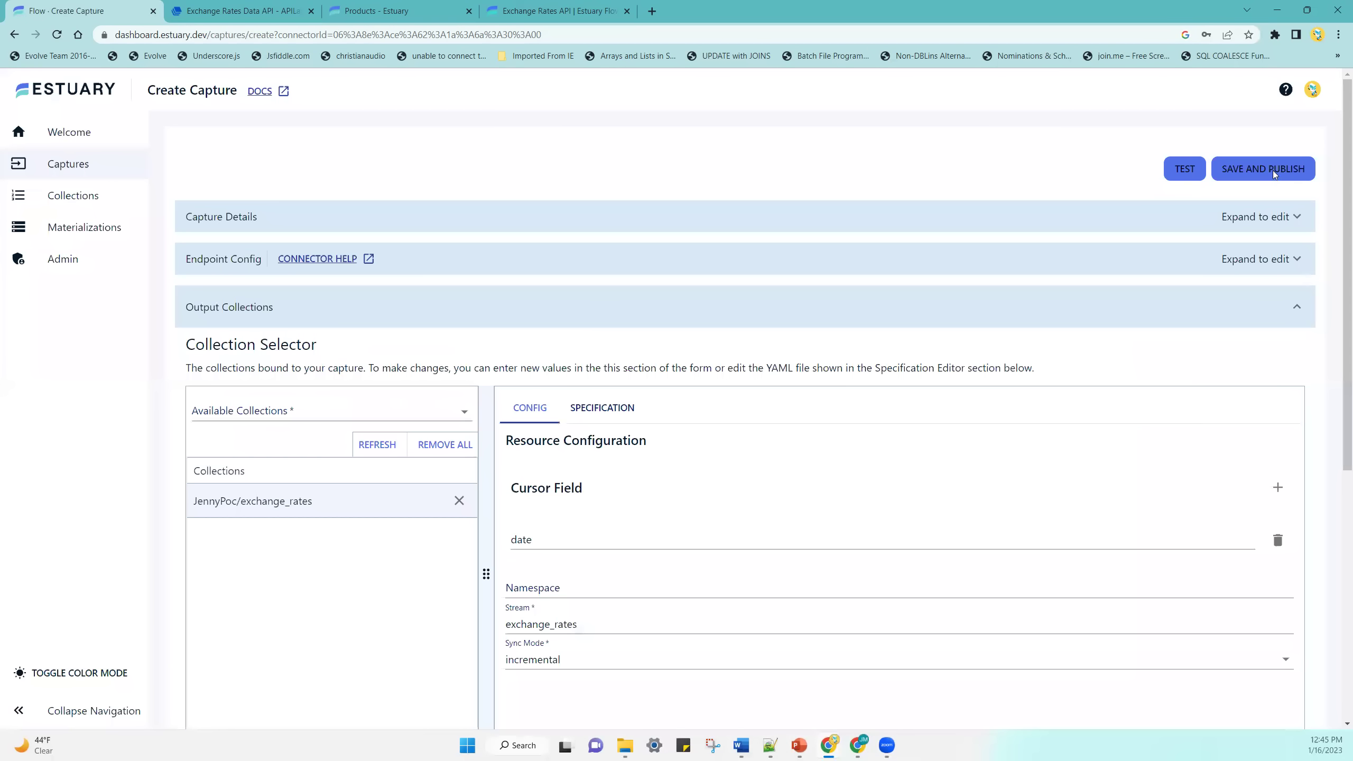
left_click(1272, 172)
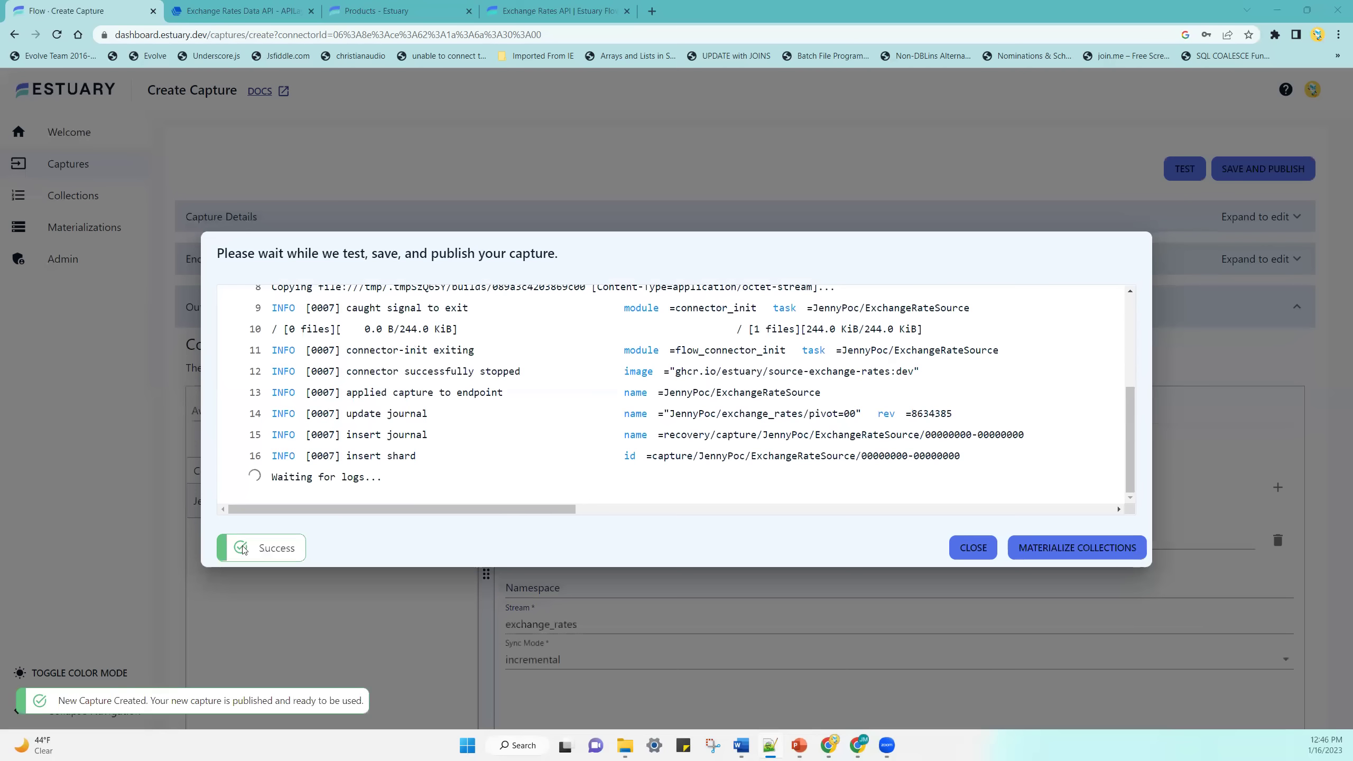
Start materializing the captured collections and choose Google Sheets as the destination connector.
left_click(1053, 547)
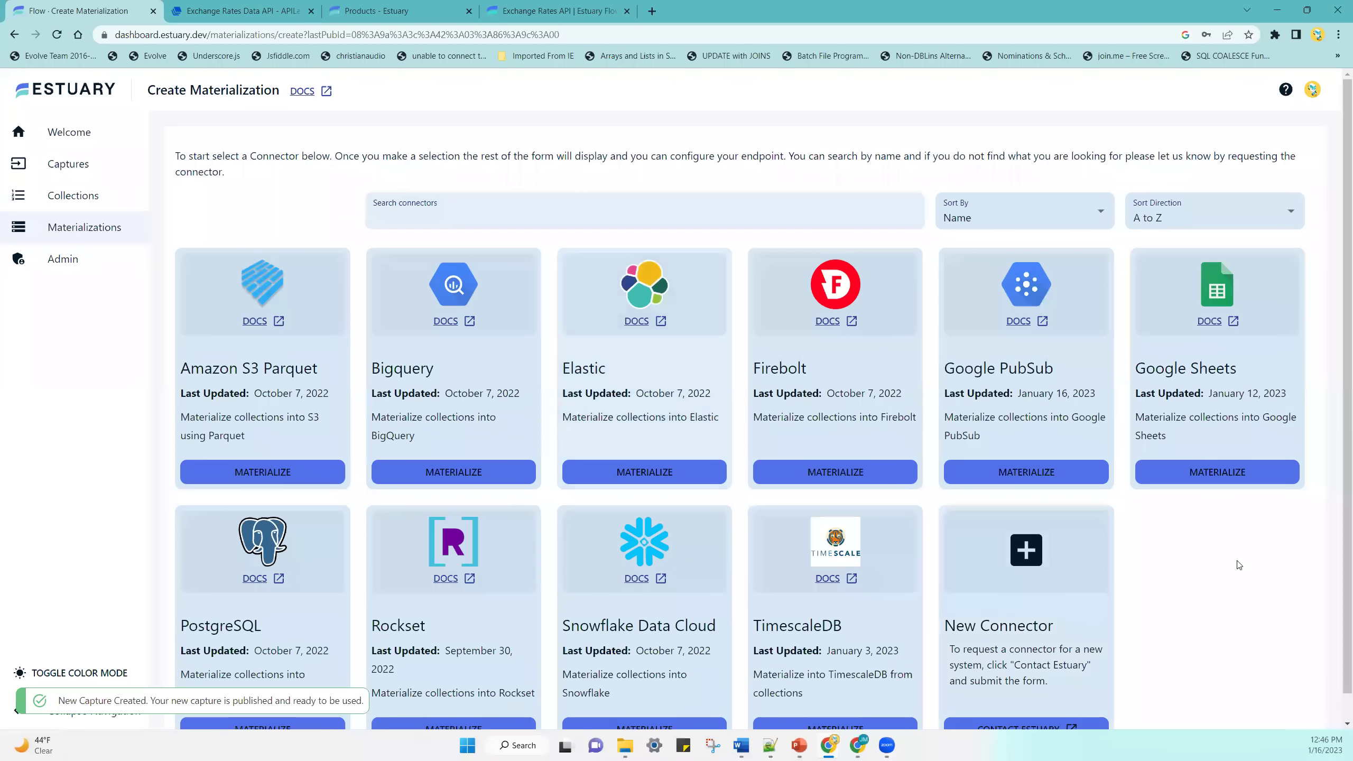
scroll(1238, 564, "down", 1)
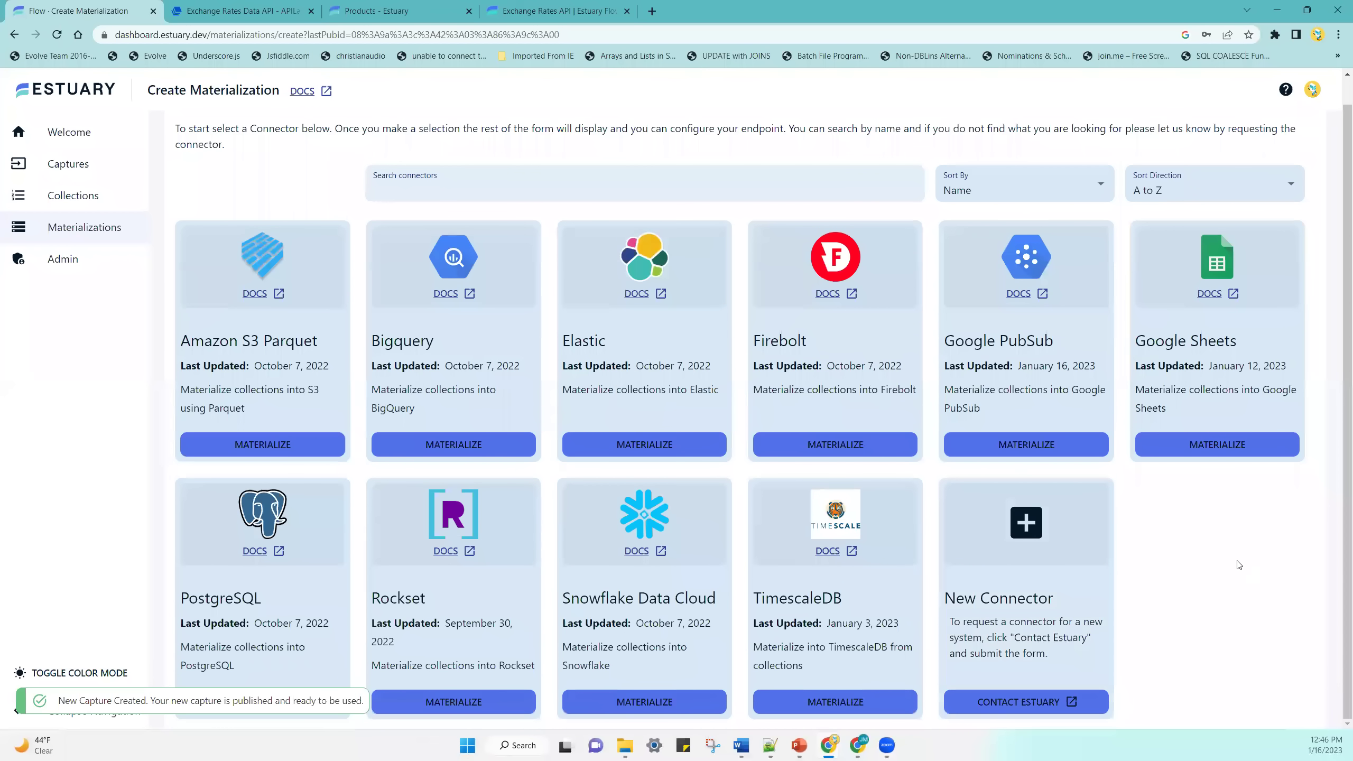
left_click(1228, 451)
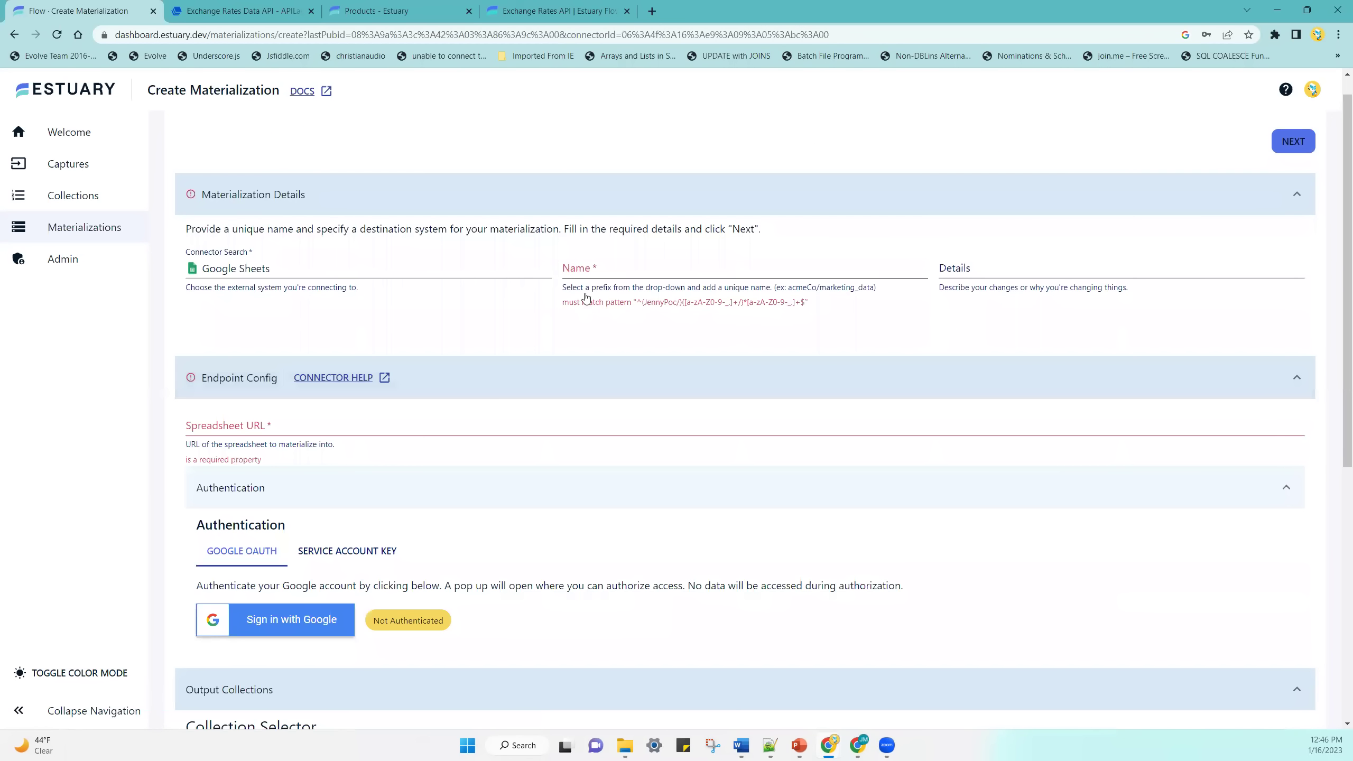
Name the materialization ExchangeRateDestination under the offered prefix.
left_click(612, 272)
key("Return")
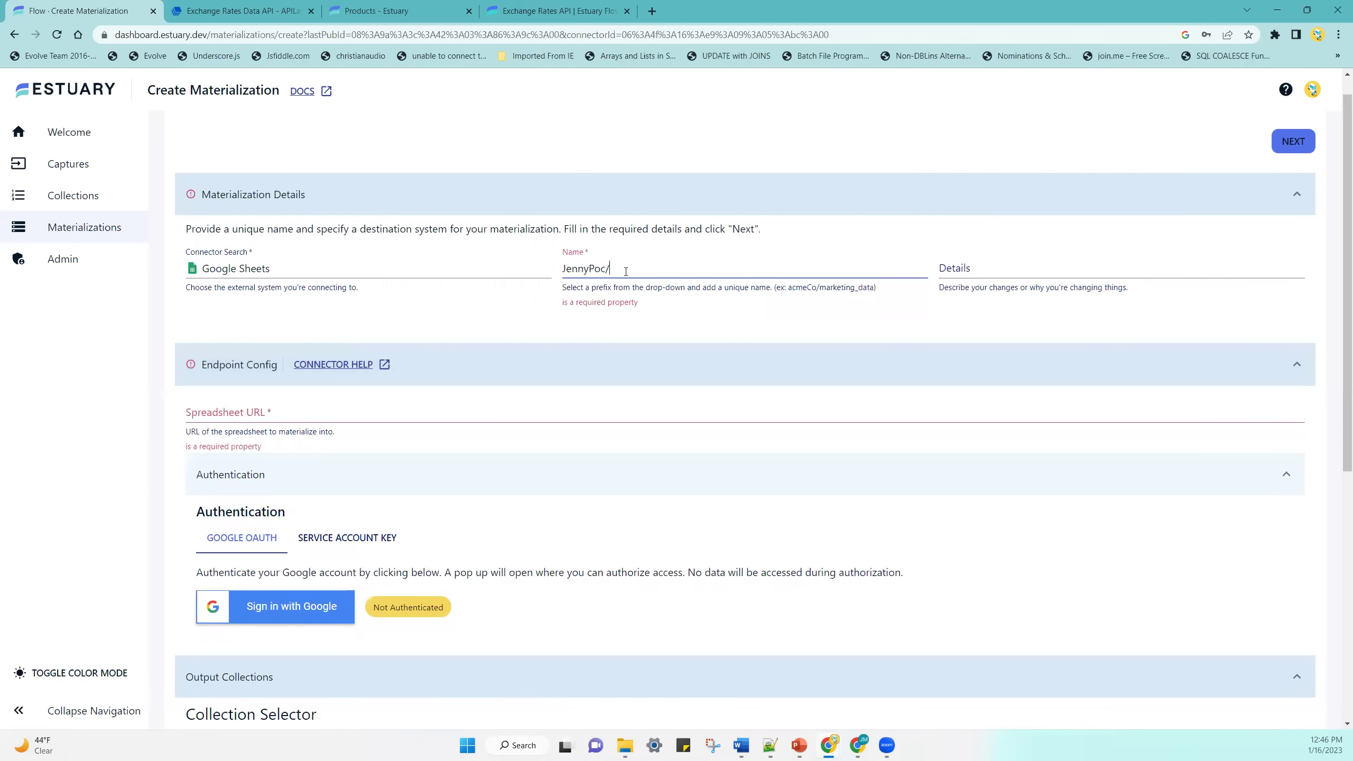
type("ExchangeR")
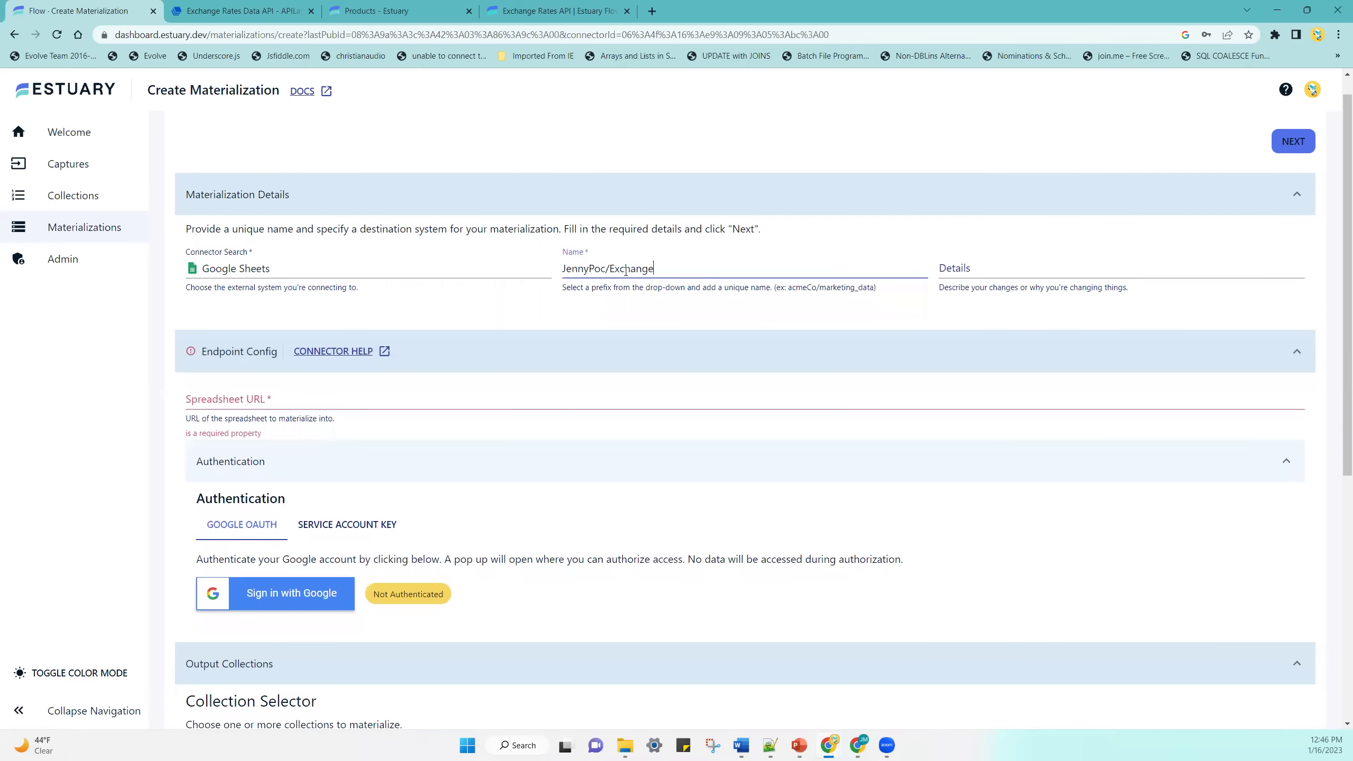
type("ateDestination")
Copy the sharing link of the Exchange Rate Materialization spreadsheet in Google Sheets and enter it as the materialization's spreadsheet URL in Estuary Flow.
left_click(857, 745)
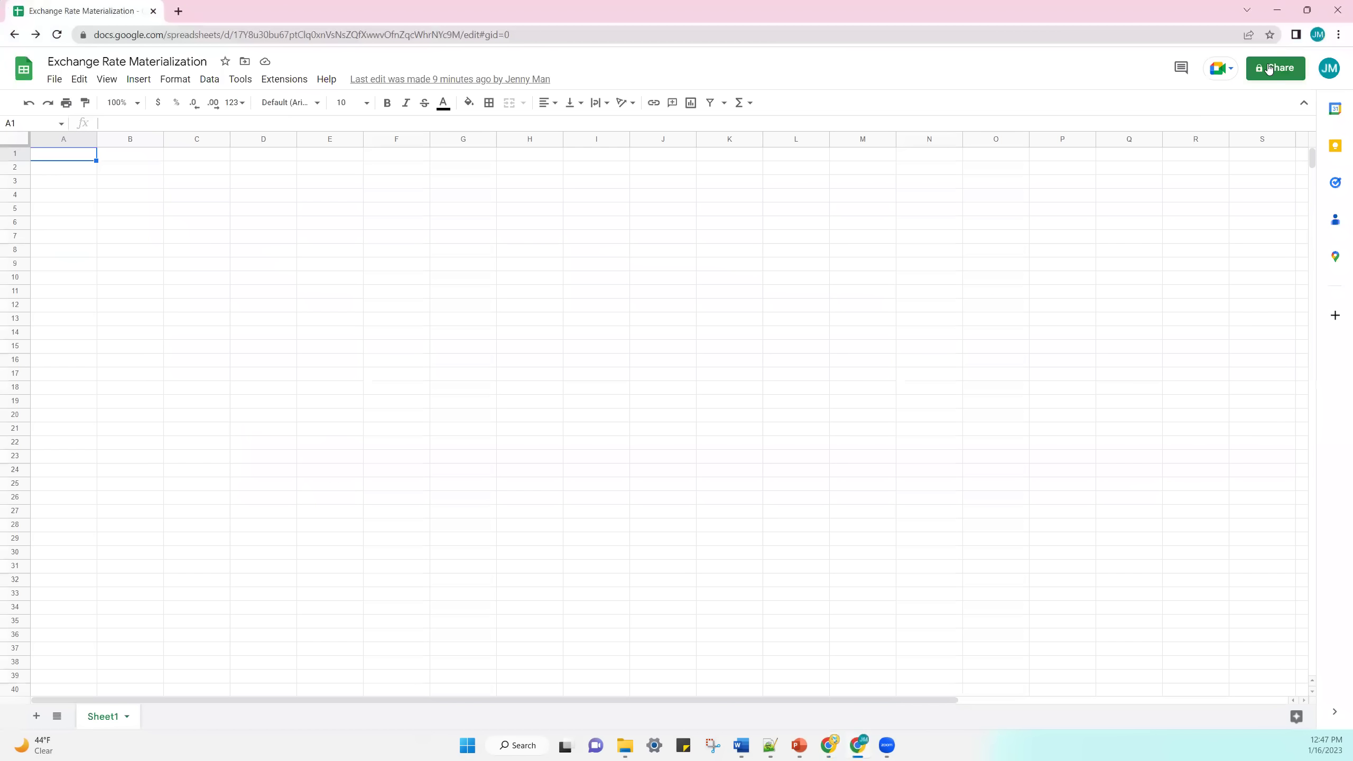
left_click(1270, 68)
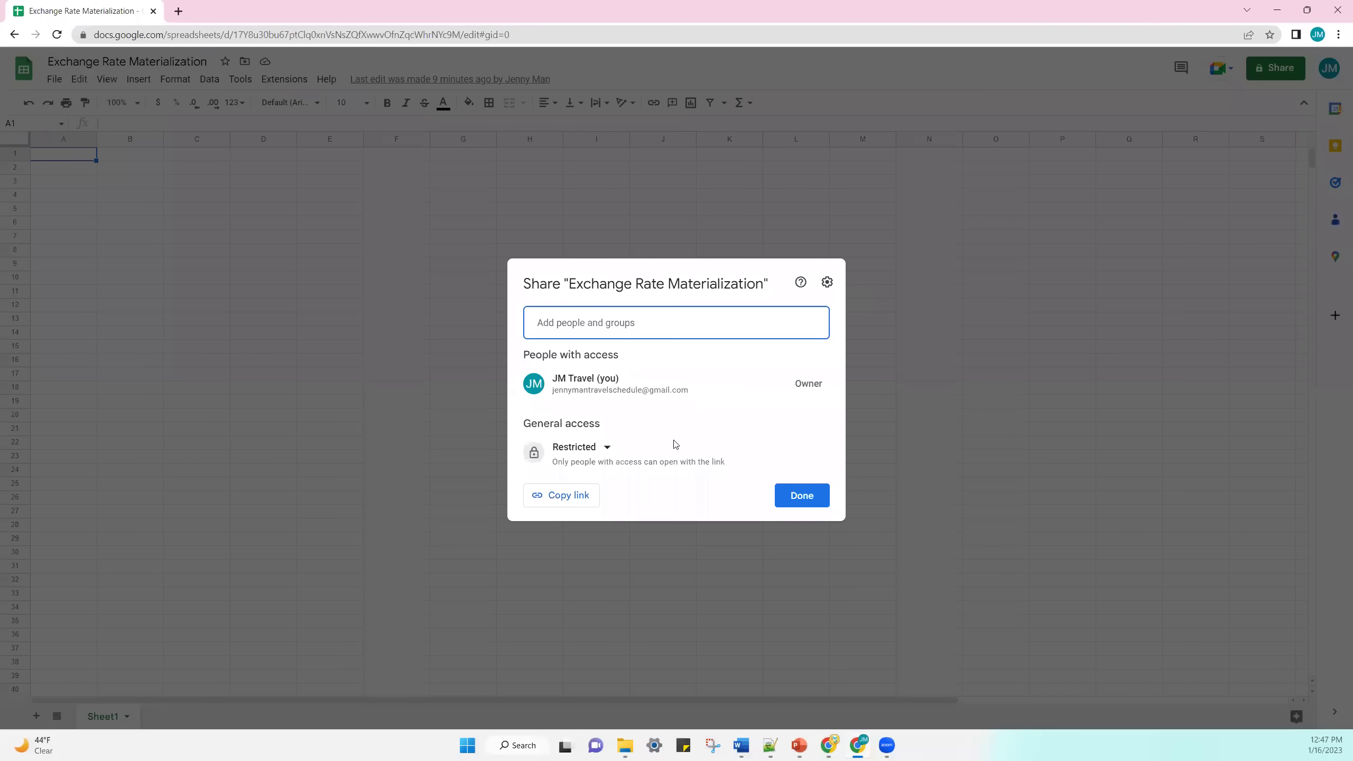
left_click(577, 505)
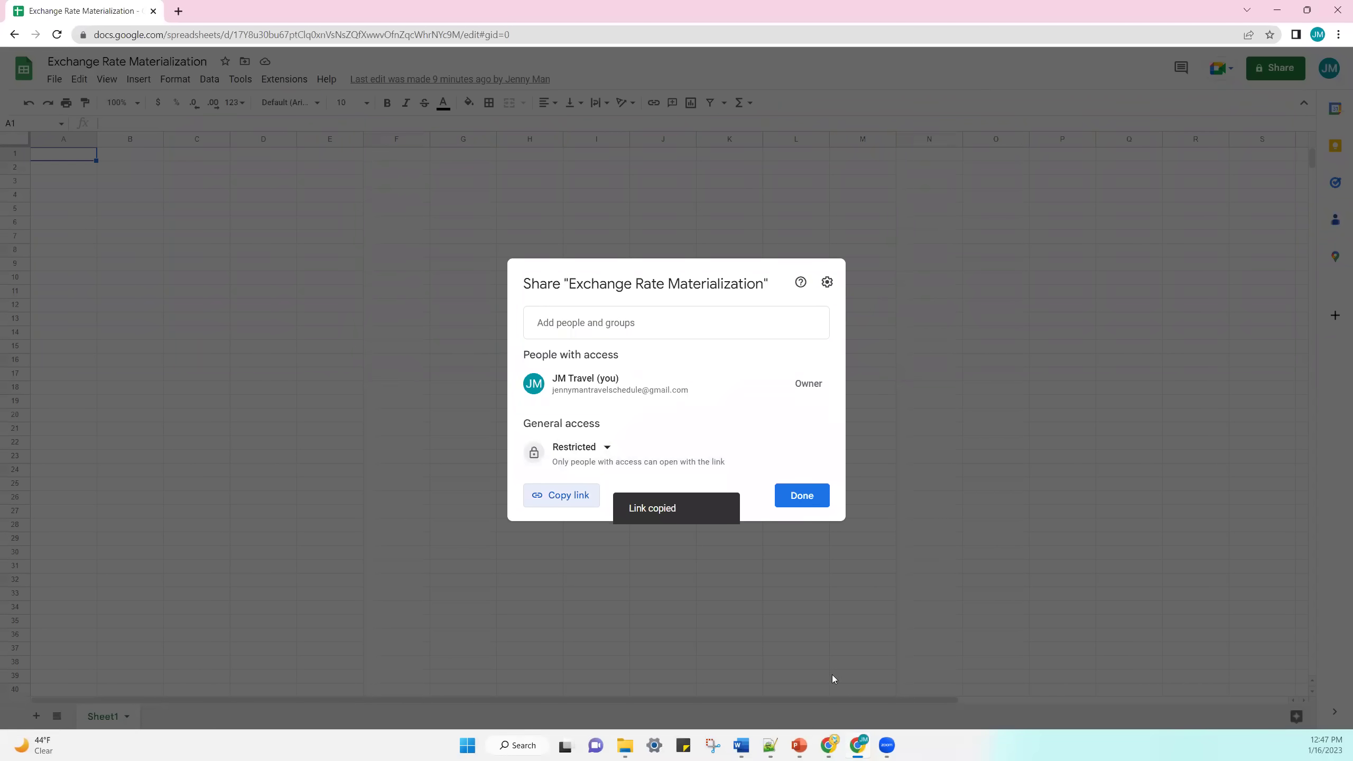
mouse_move(828, 746)
left_click(953, 673)
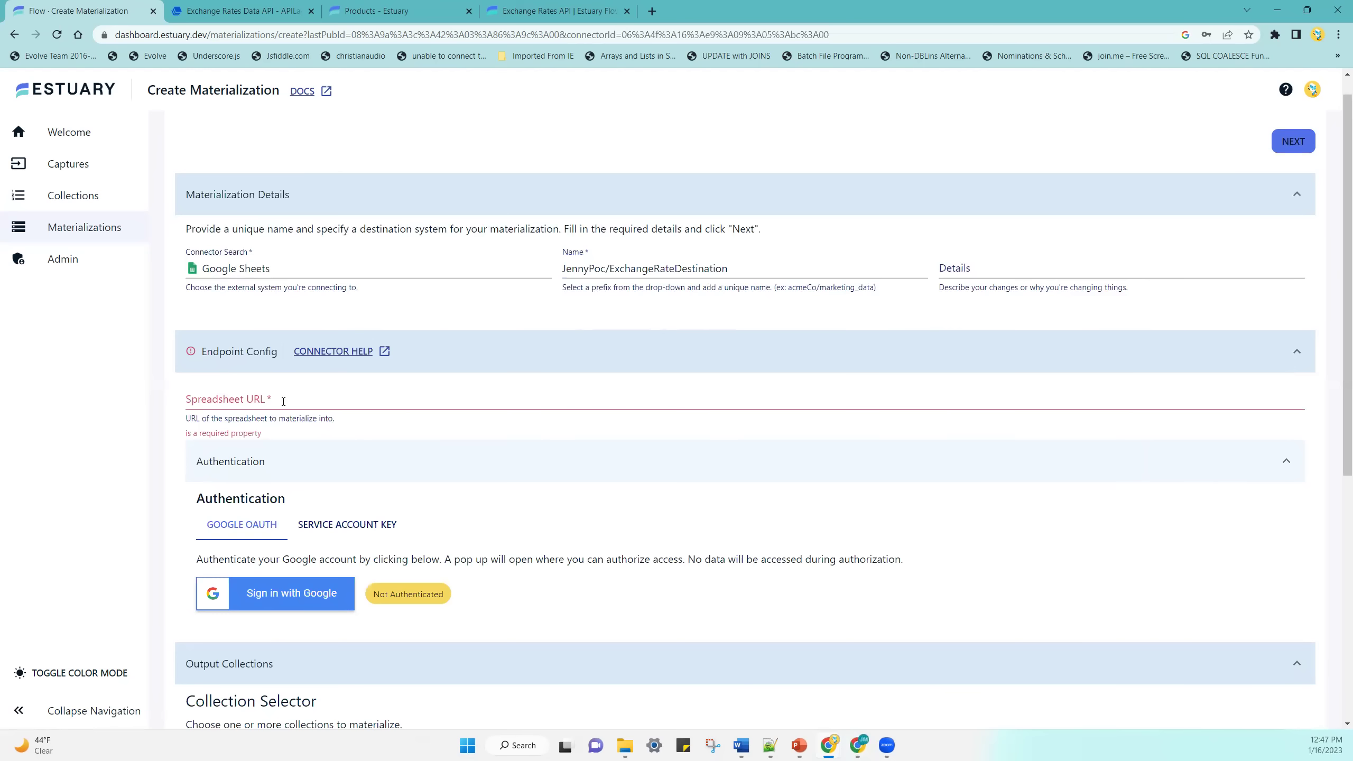
left_click(284, 401)
left_click(471, 453)
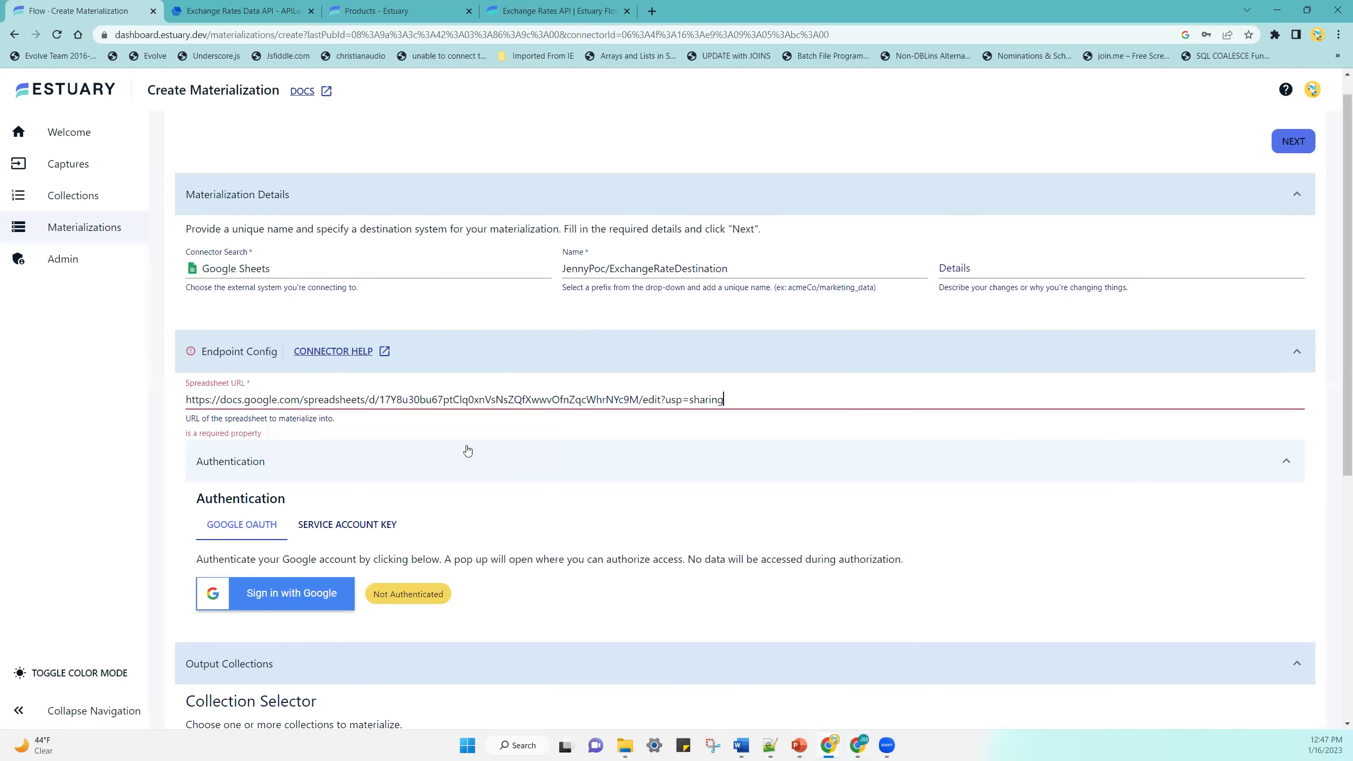
Authenticate the Google Sheets connector through Google OAuth with the user's own Google account and grant Estuary Flow the requested access.
left_click(319, 585)
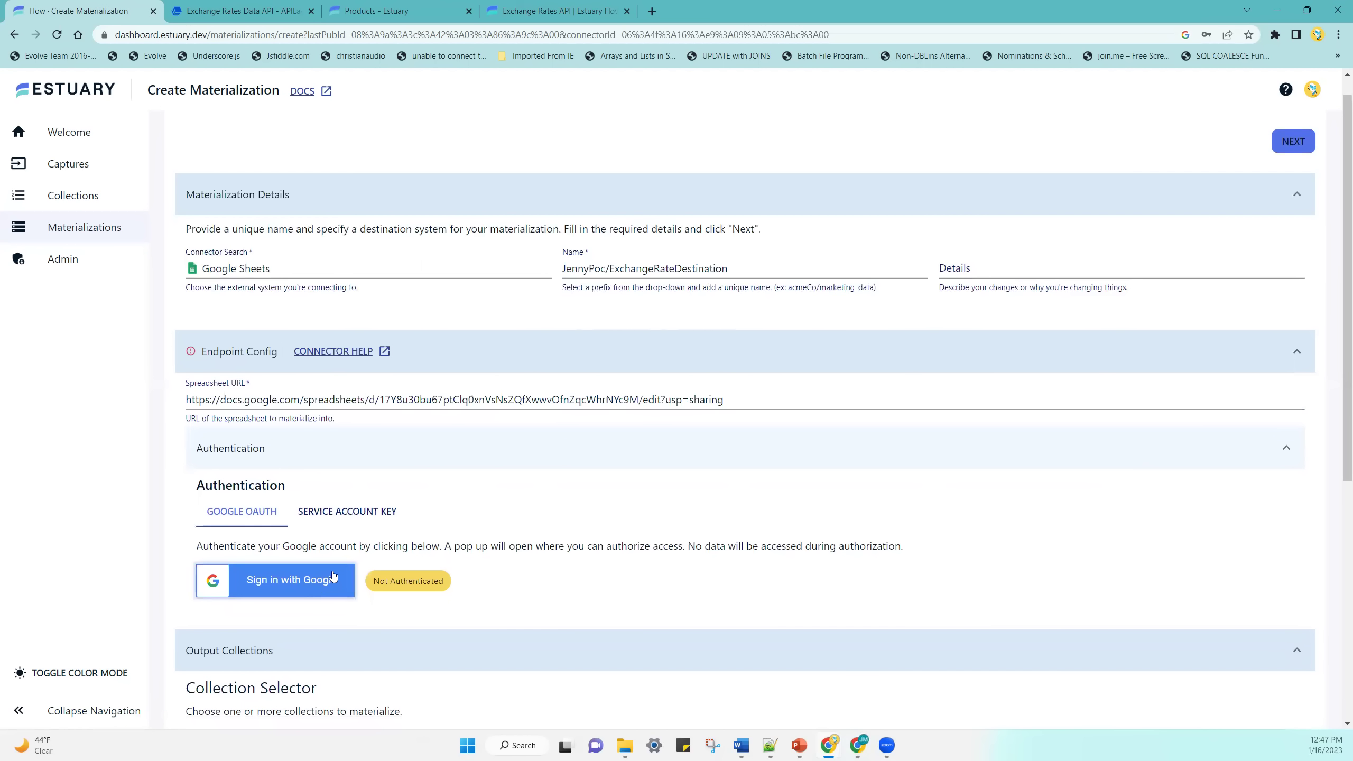
left_click(332, 572)
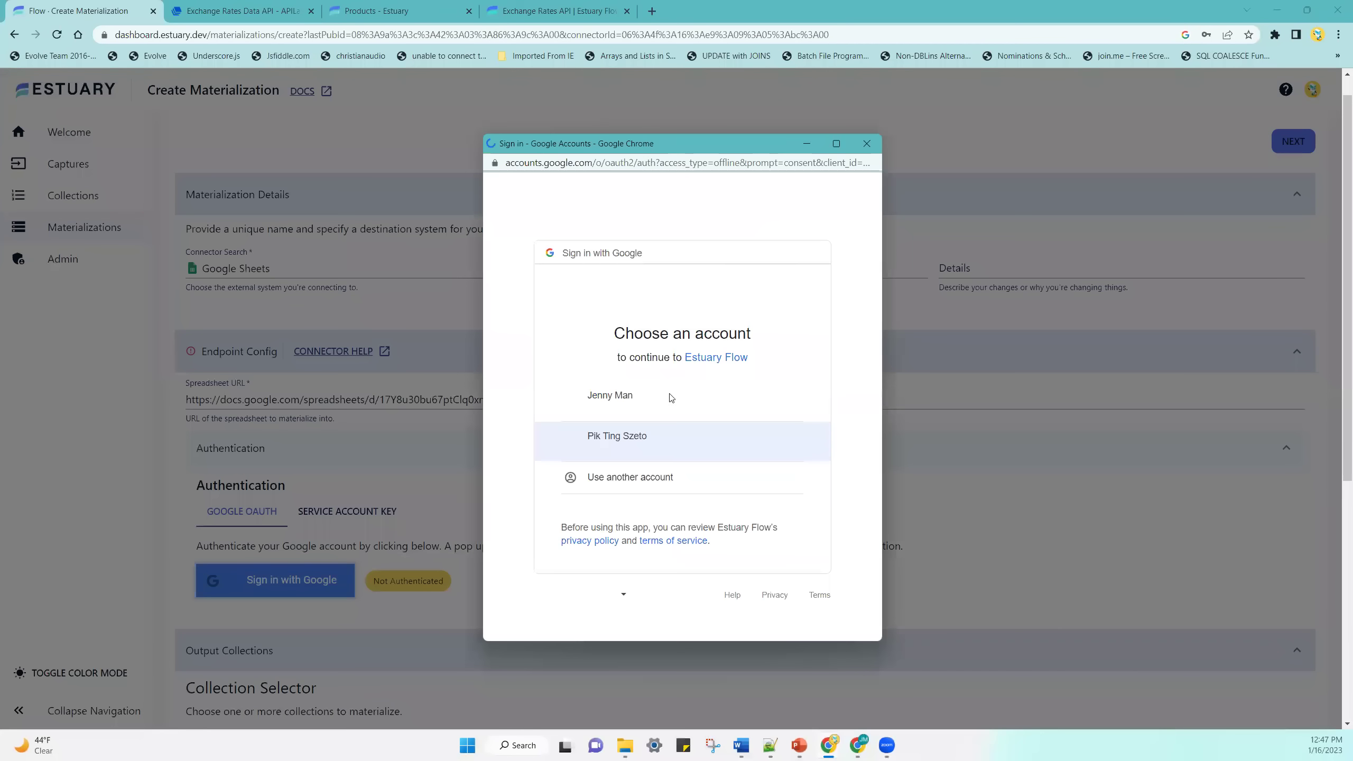
left_click(670, 396)
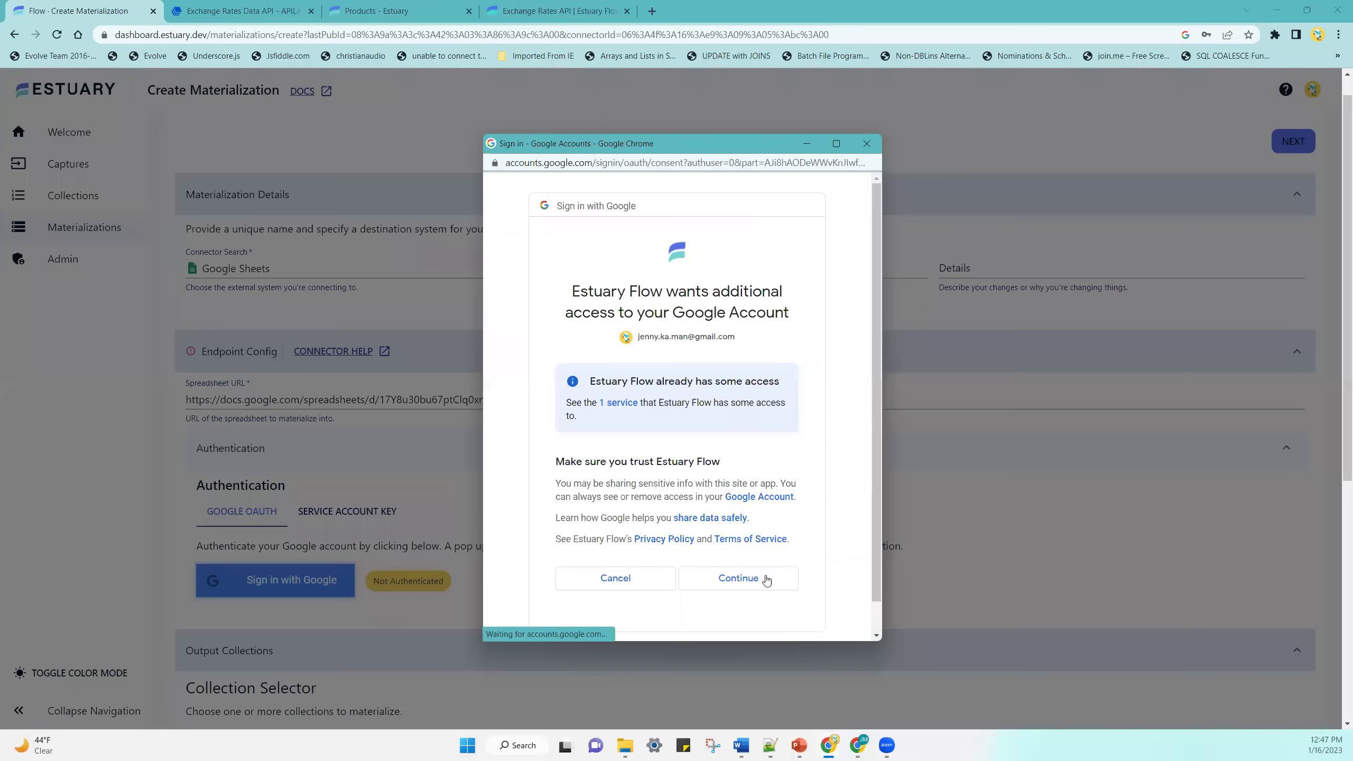
left_click(766, 580)
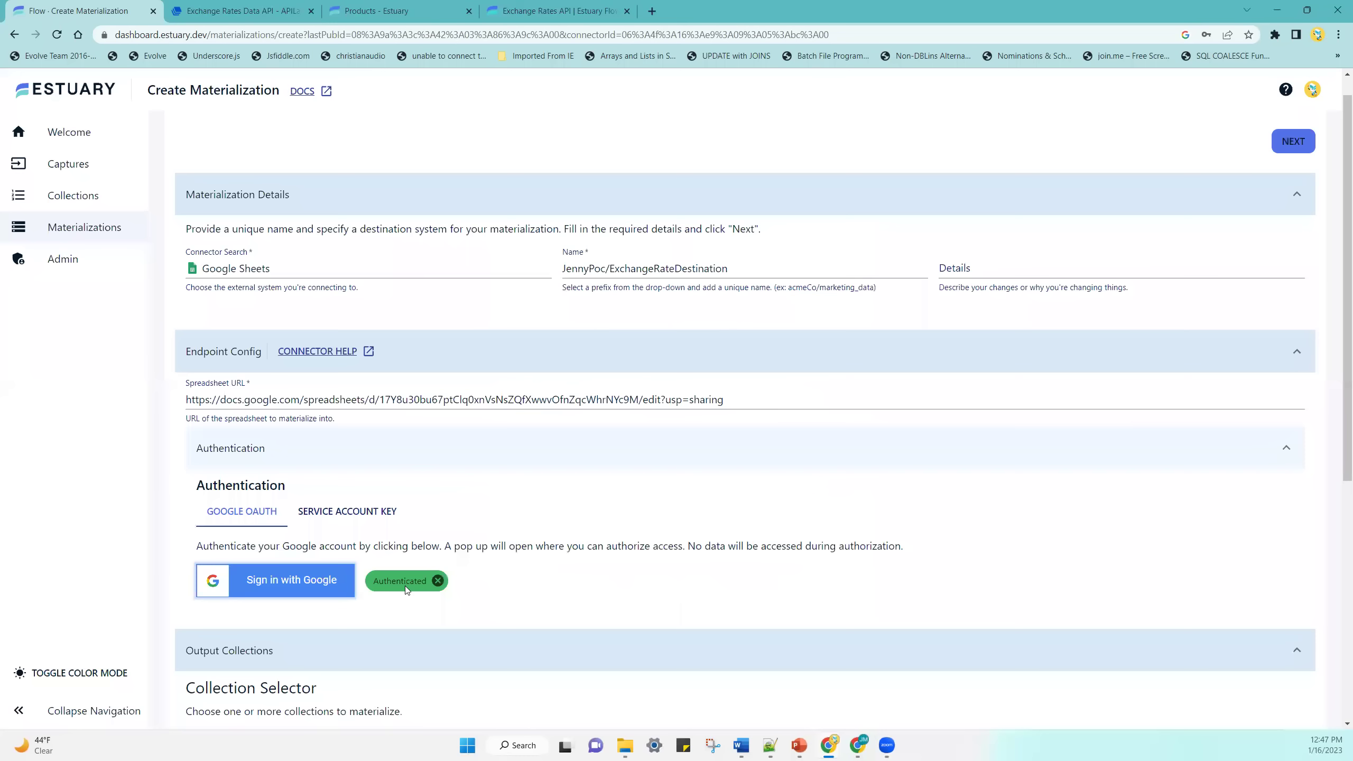
Review the selected output collection, its sheet name and the list of other available collections.
scroll(394, 543, "down", 3)
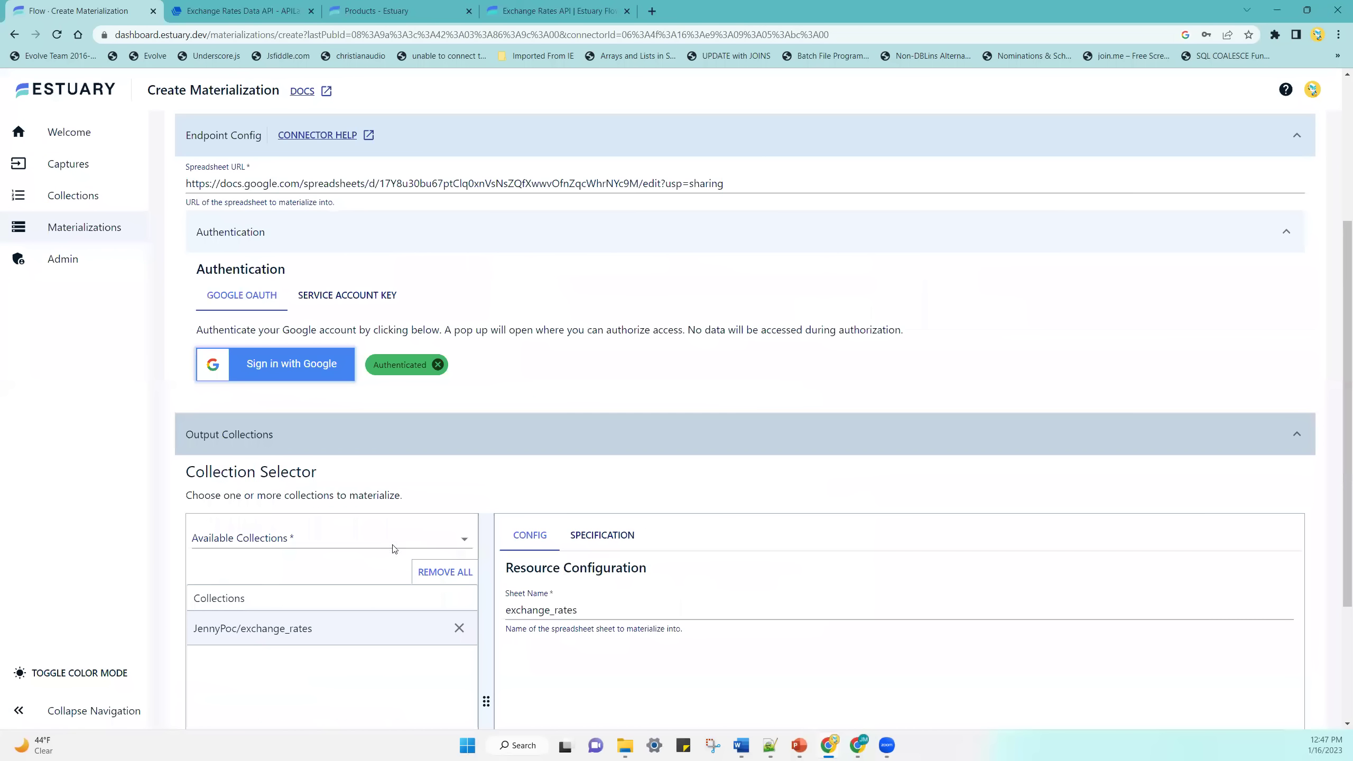
scroll(392, 544, "down", 1)
scroll(460, 432, "down", 1)
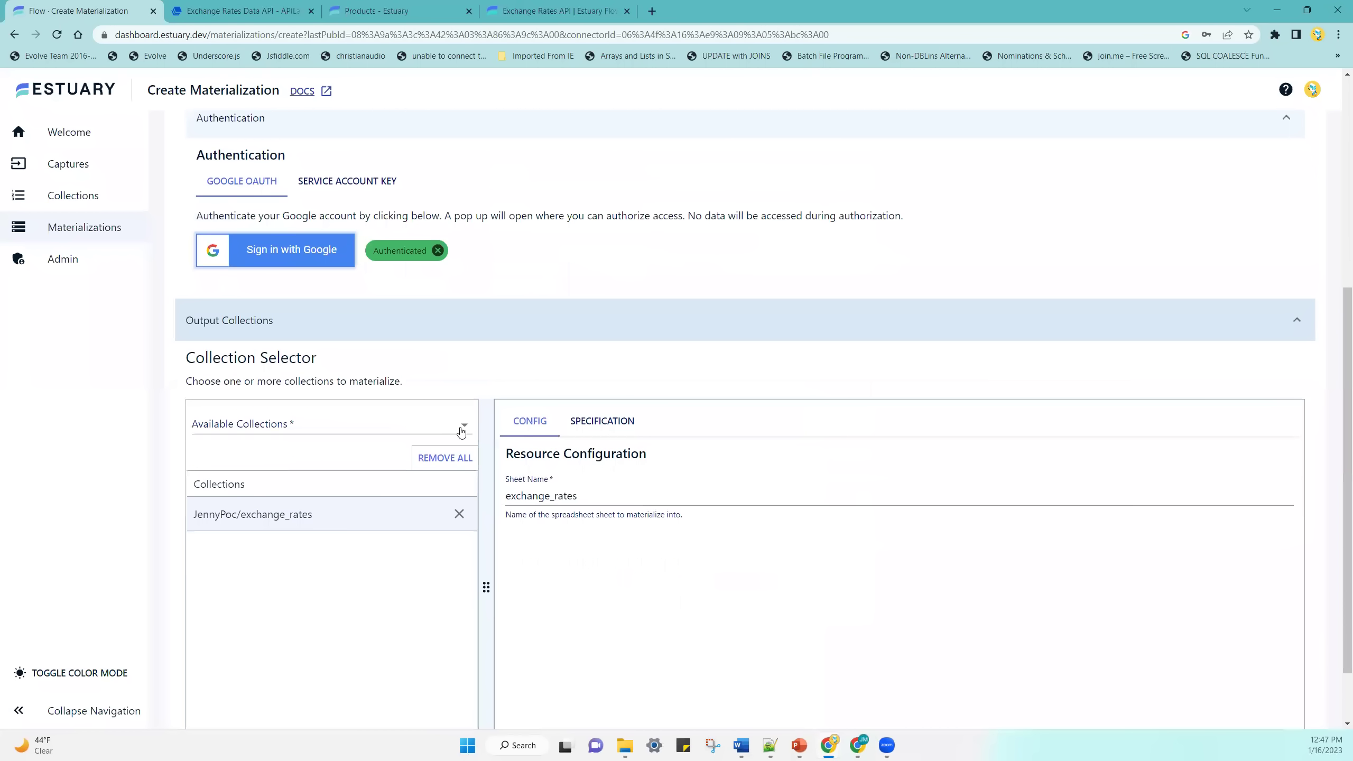
left_click(462, 432)
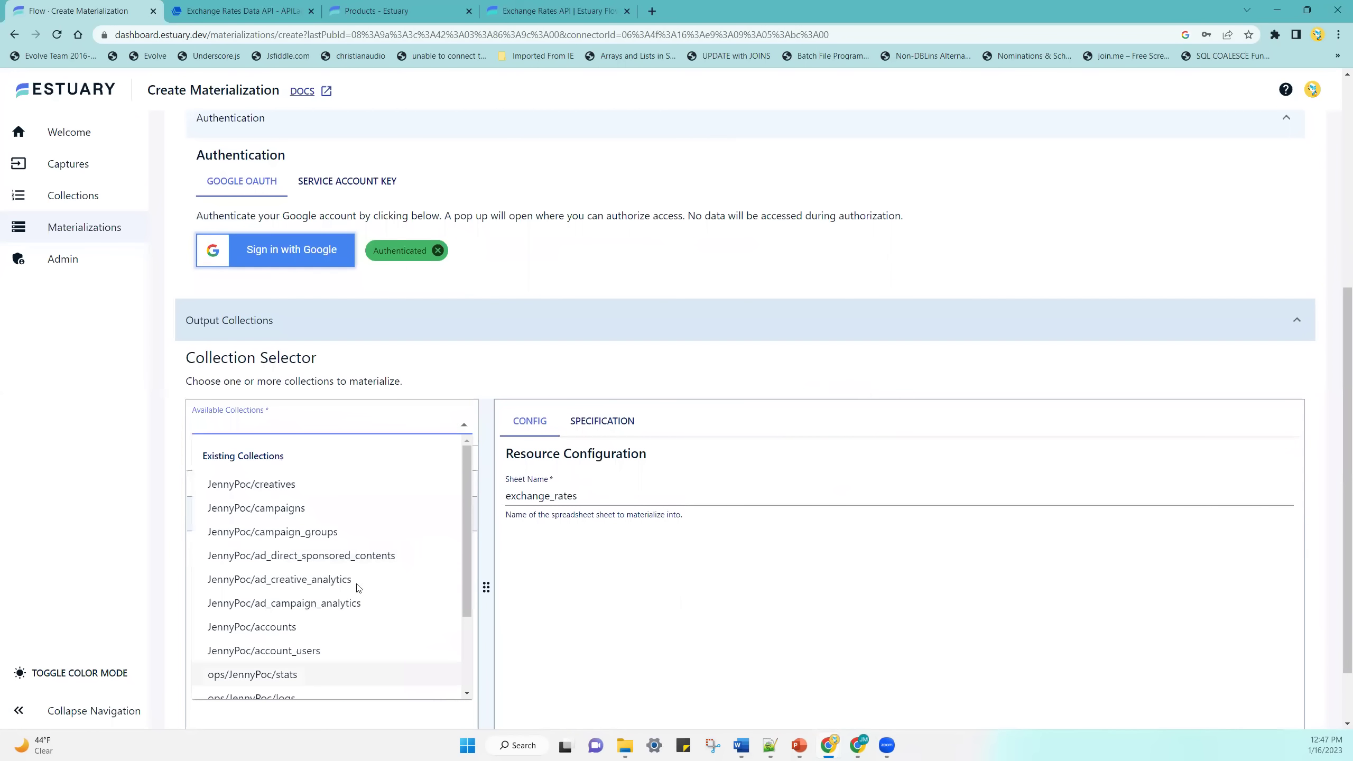
key("Escape")
scroll(277, 513, "down", 1)
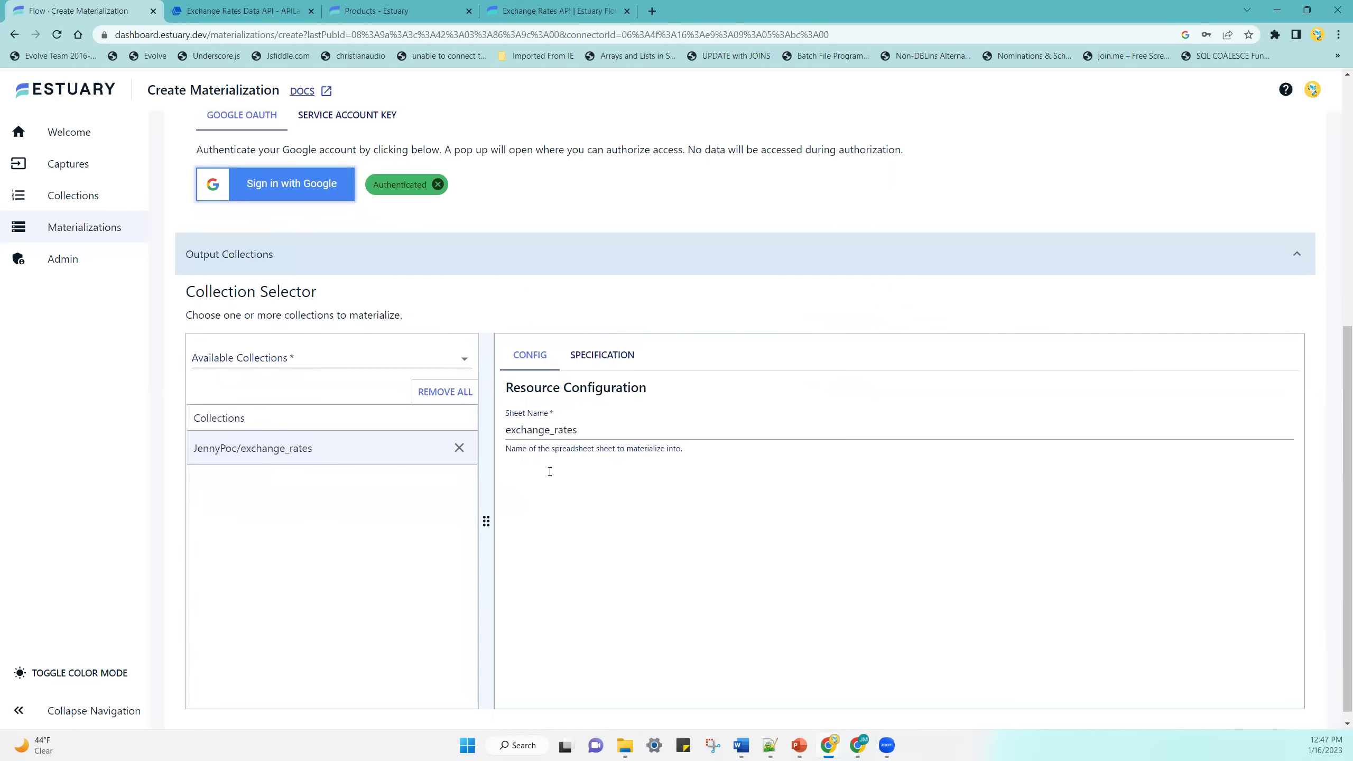
scroll(599, 527, "up", 6)
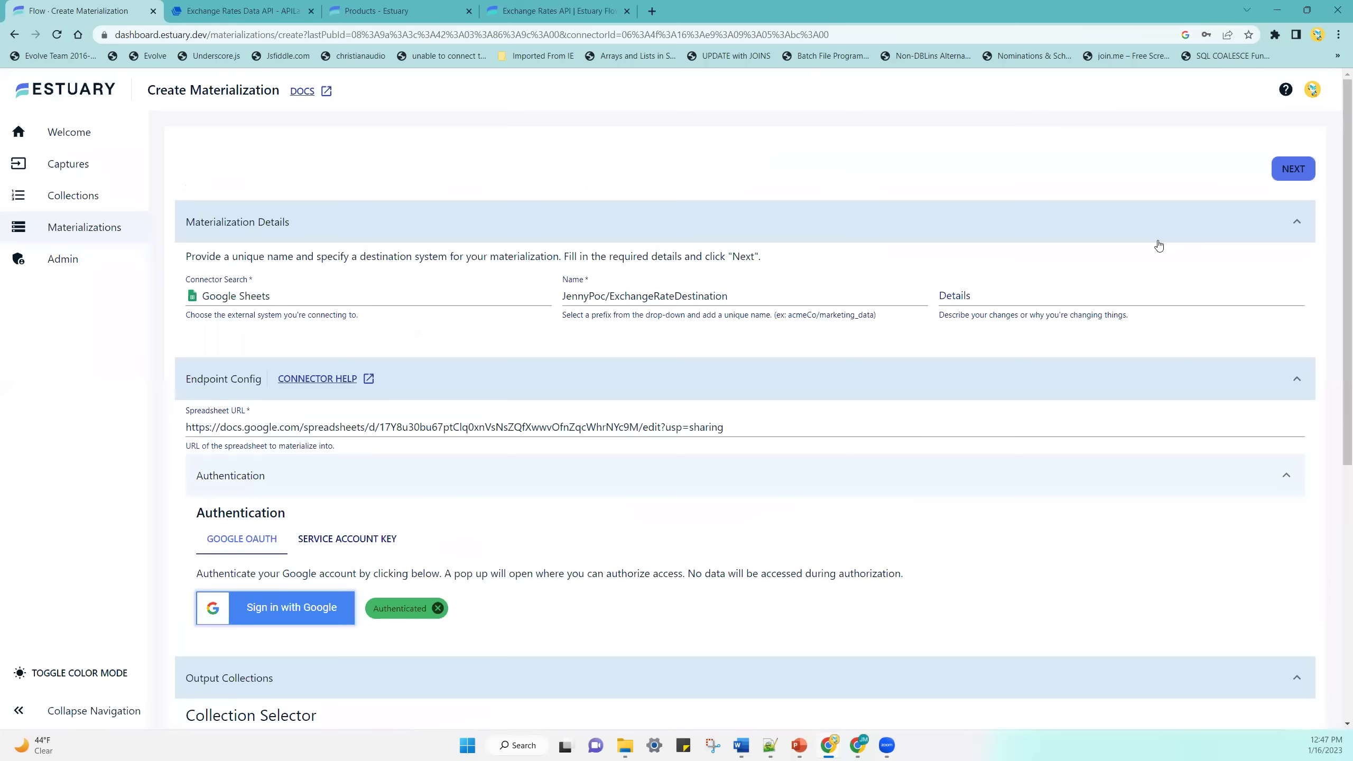
Proceed with the materialization, run its test and open the test logs to examine the first log entries.
left_click(1293, 169)
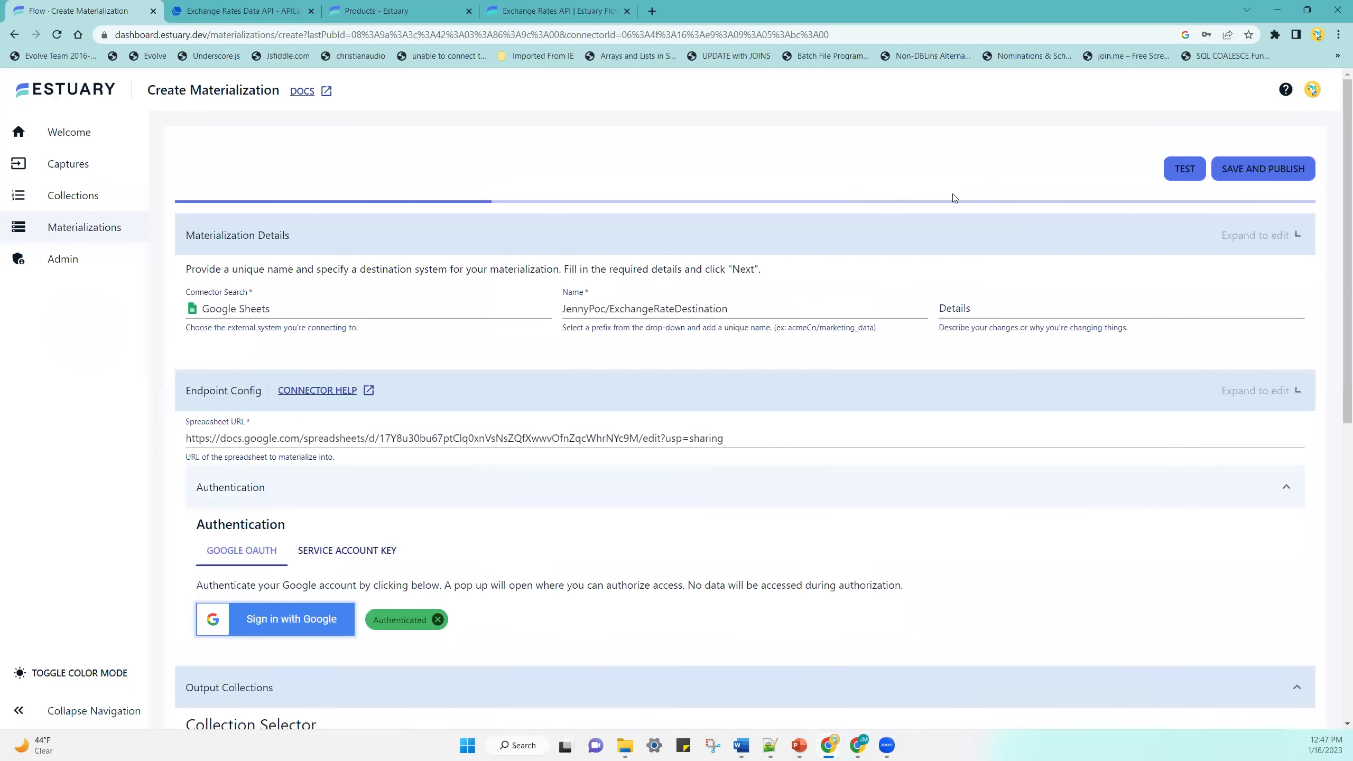
left_click(1189, 169)
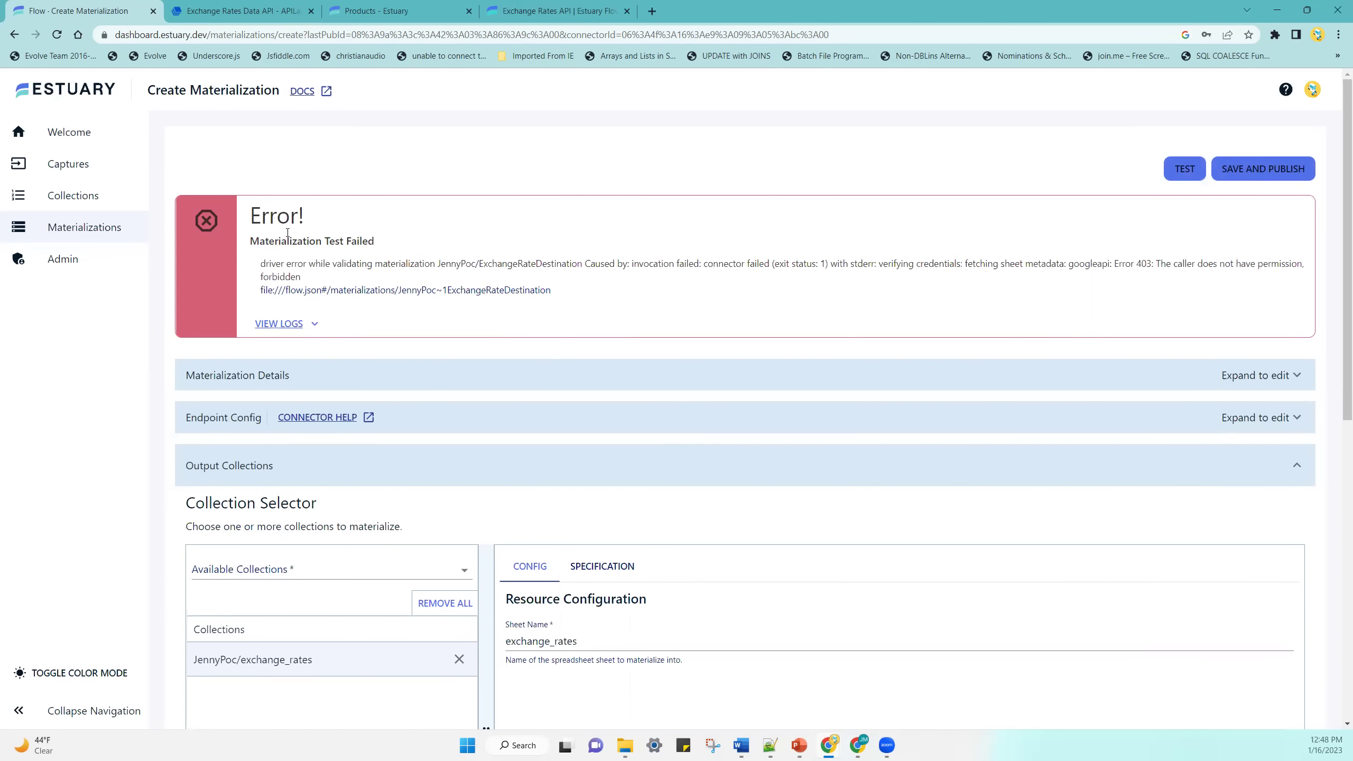
left_click(316, 324)
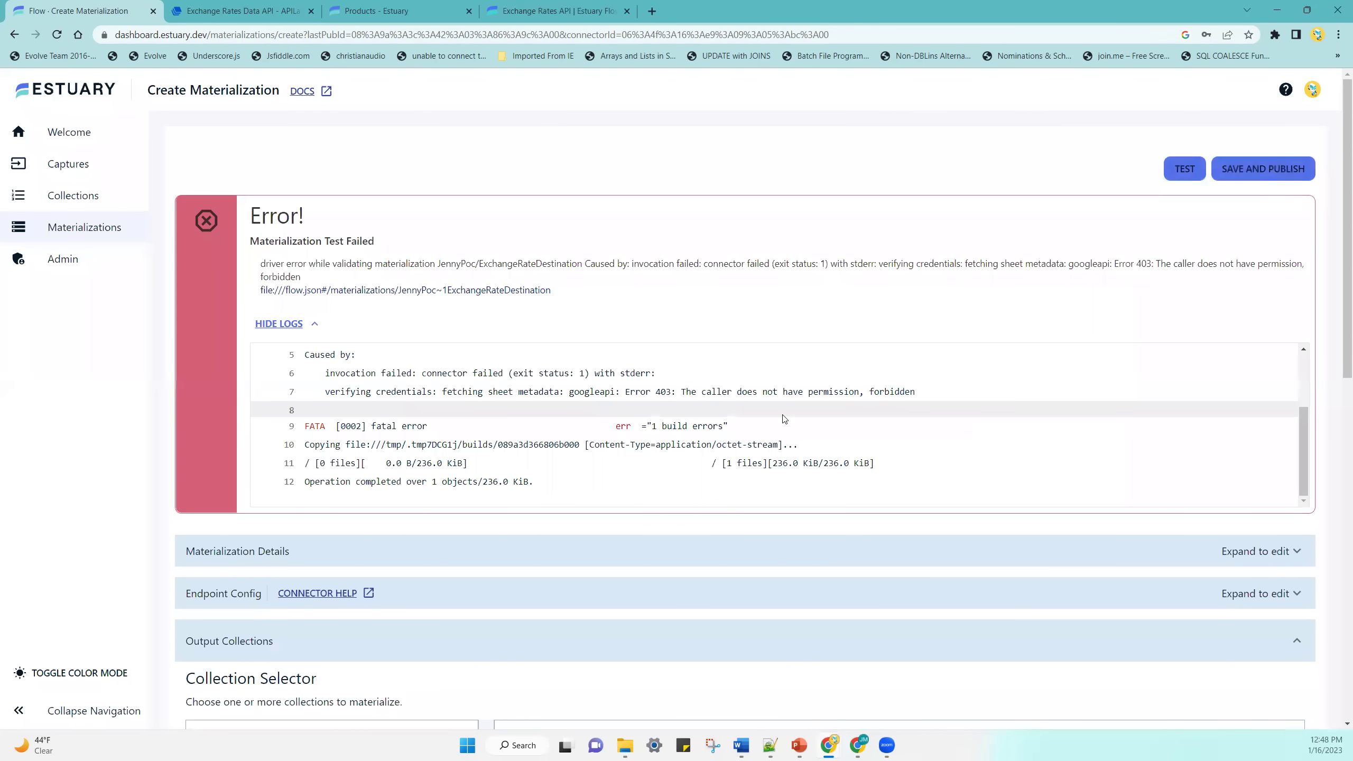
scroll(806, 417, "up", 3)
left_click(762, 399)
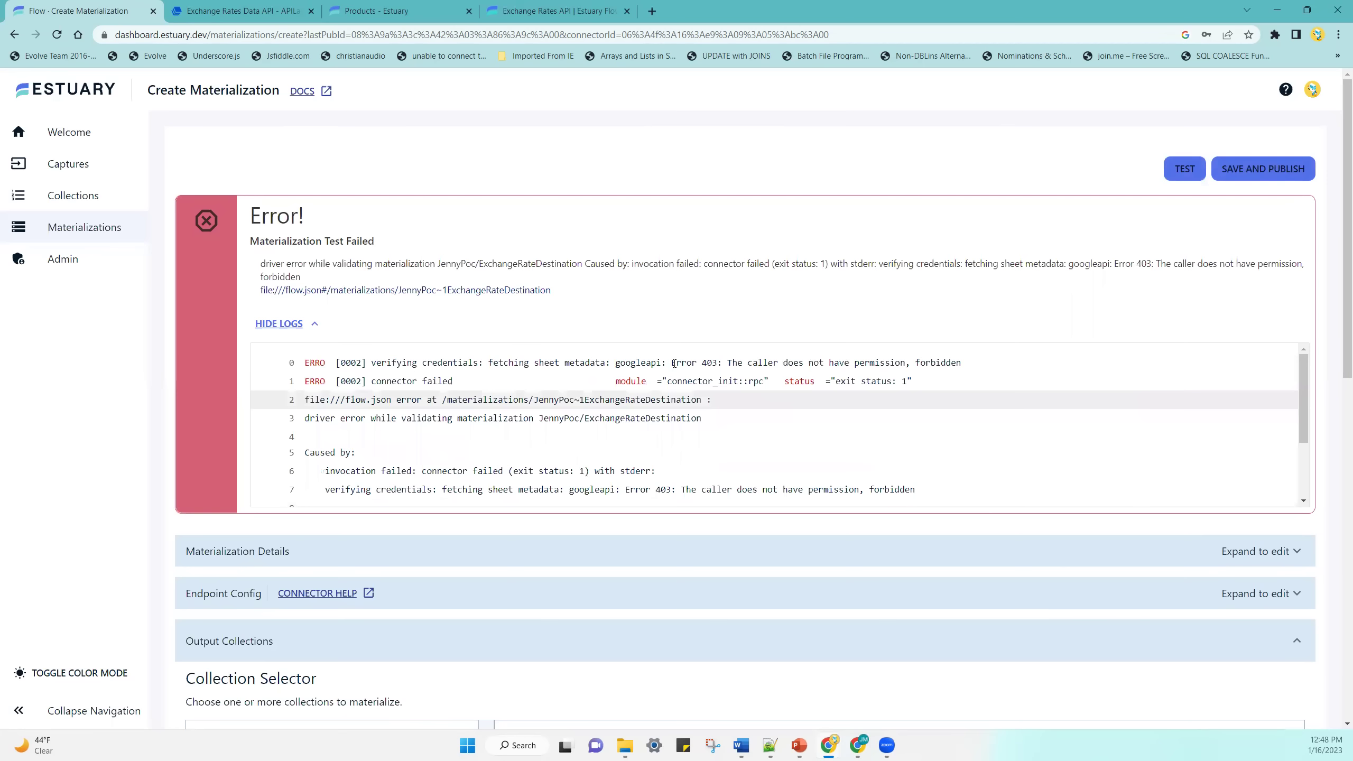
left_click(672, 362)
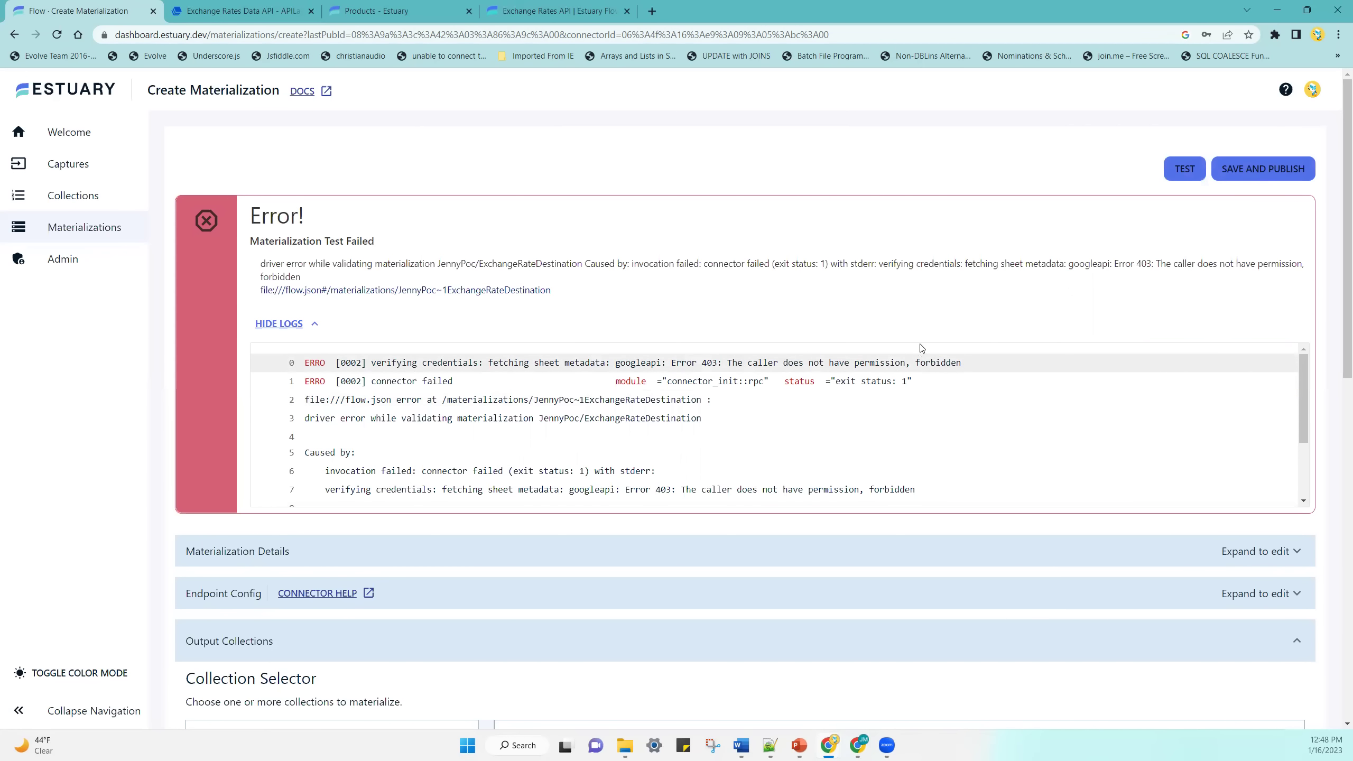
Switch to Google Sheets and share the spreadsheet with the account used for authentication as Editor, without notifying people.
left_click(861, 729)
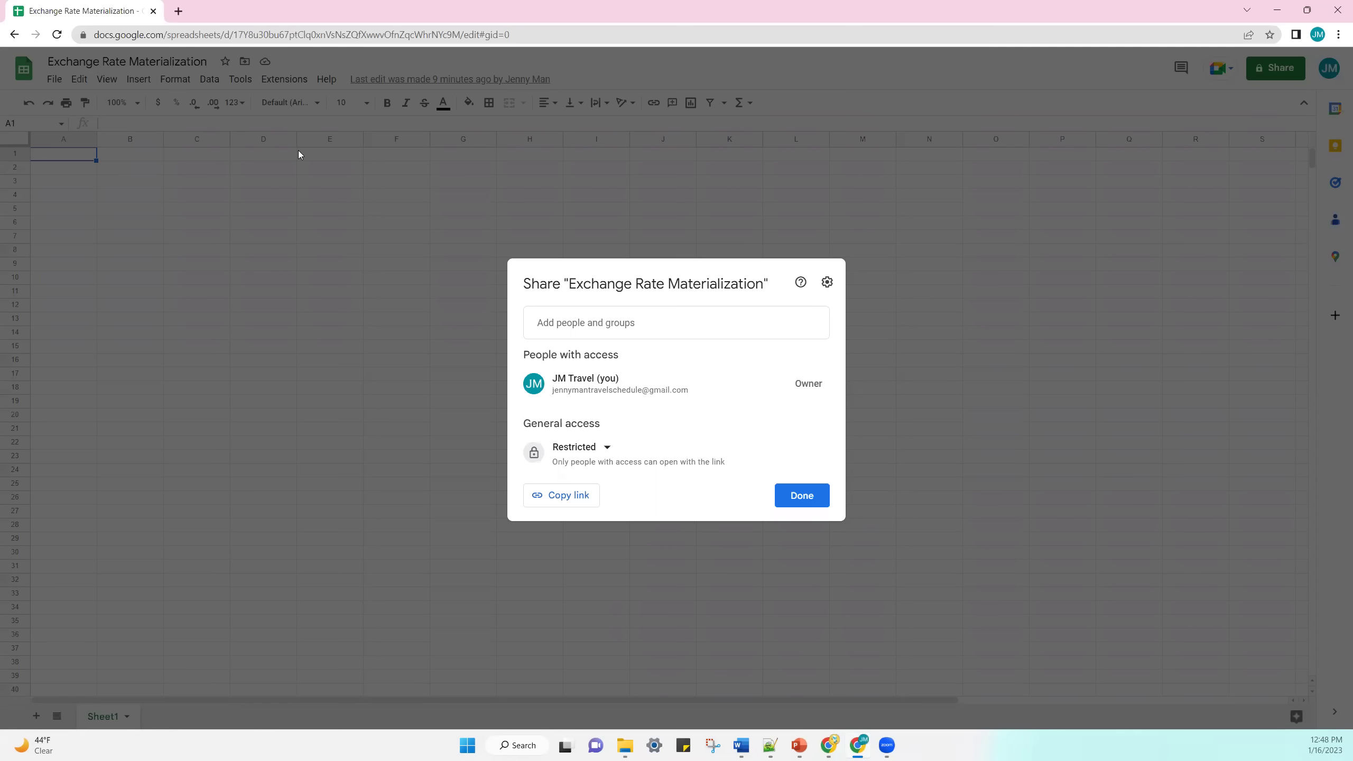
left_click(622, 323)
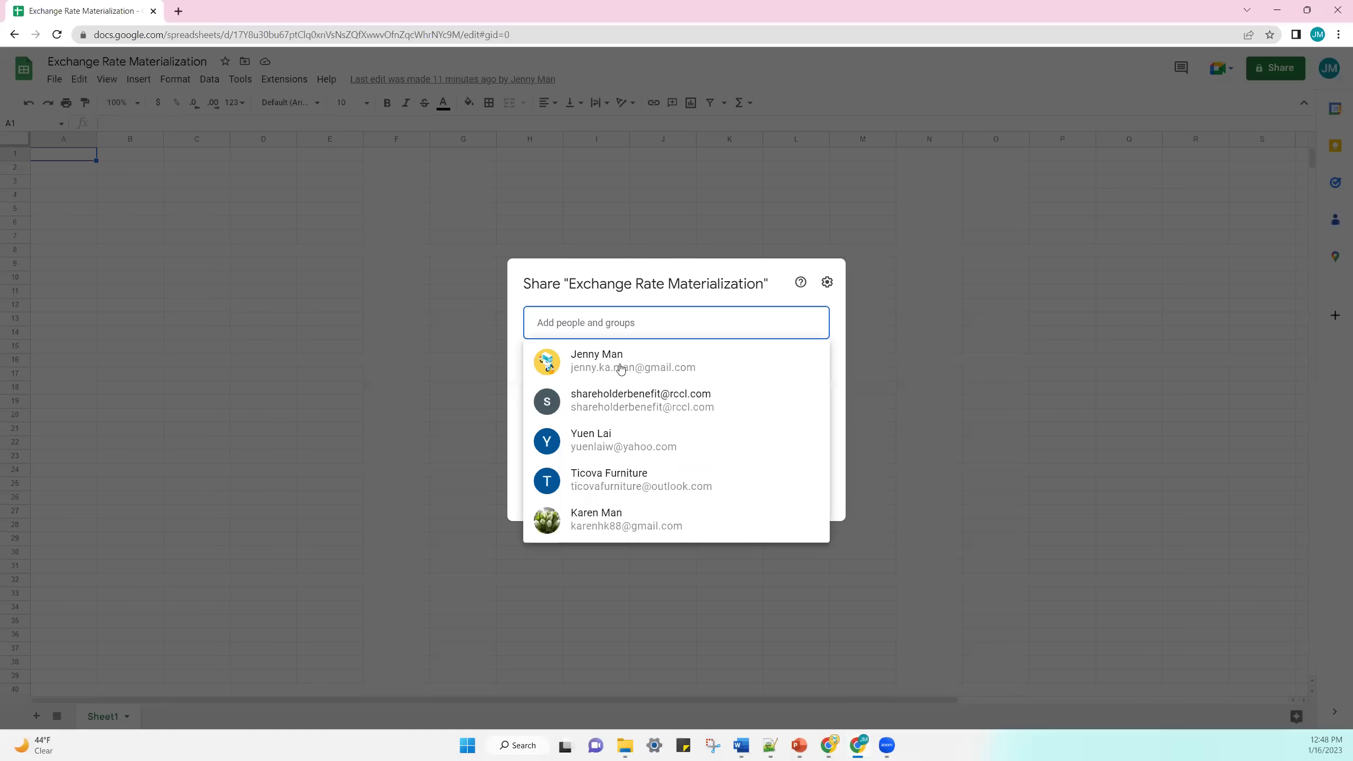
left_click(586, 356)
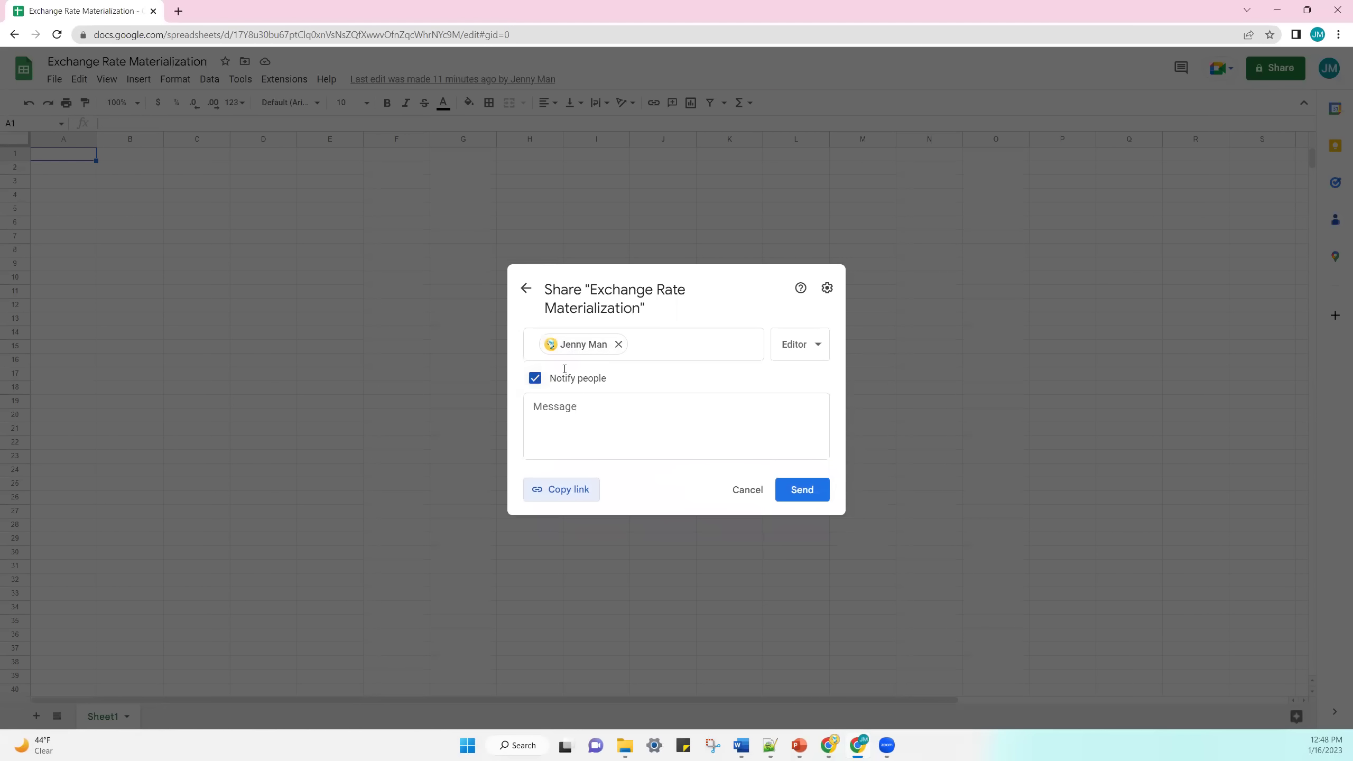
left_click(536, 379)
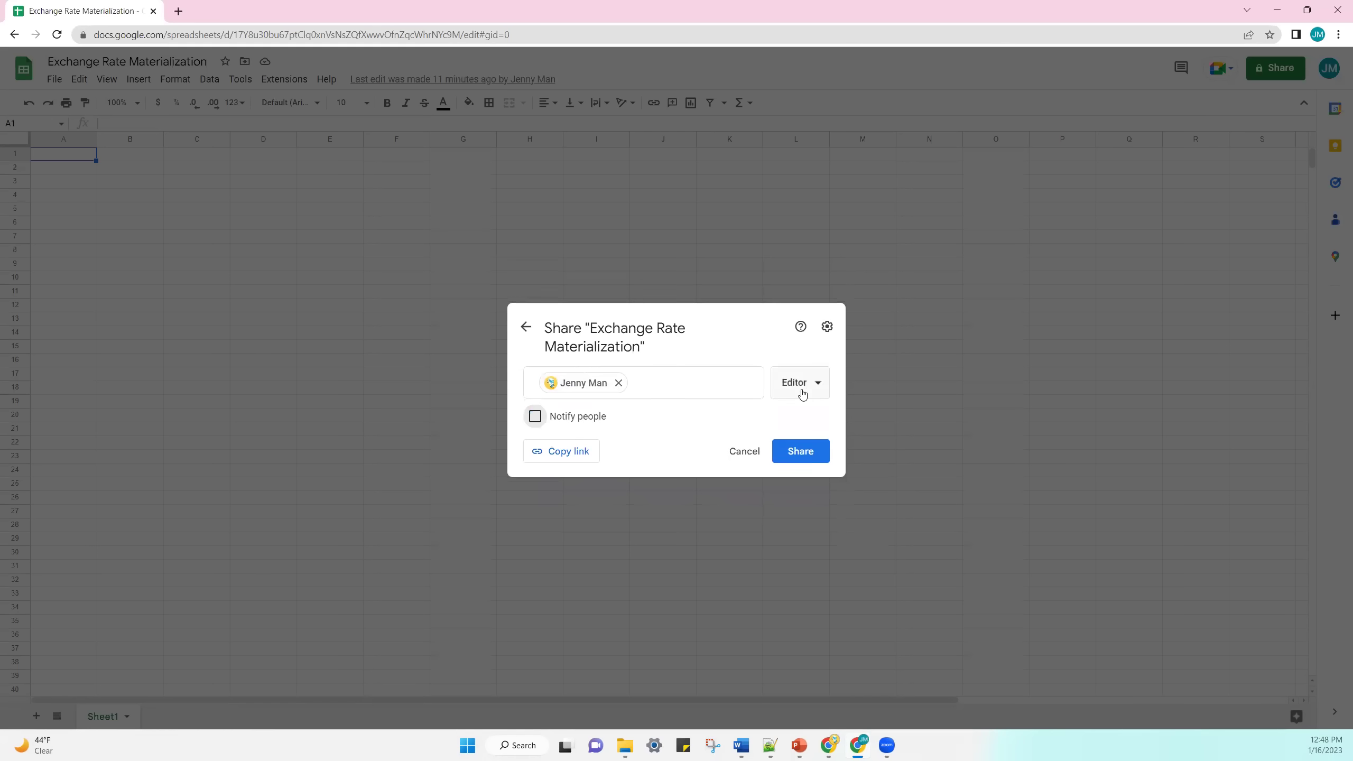
left_click(813, 393)
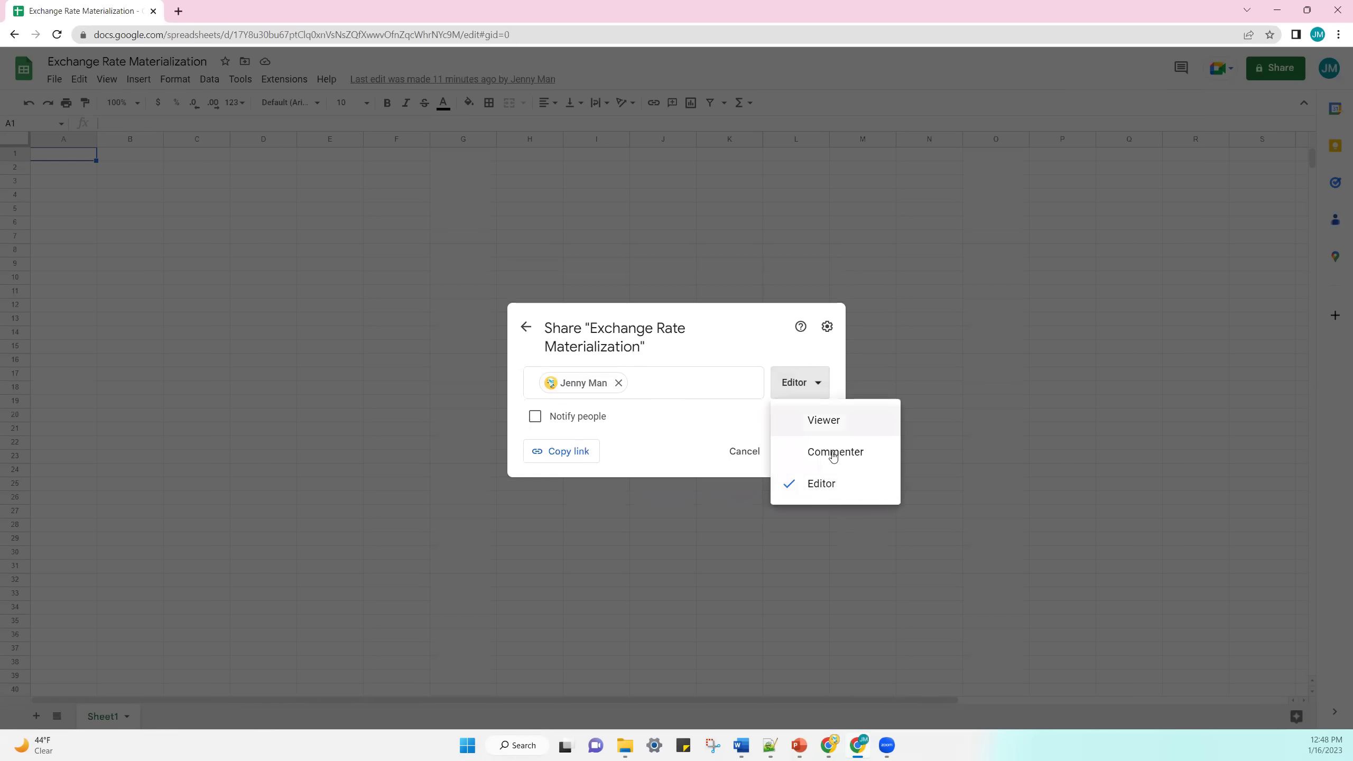
key("Escape")
left_click(799, 452)
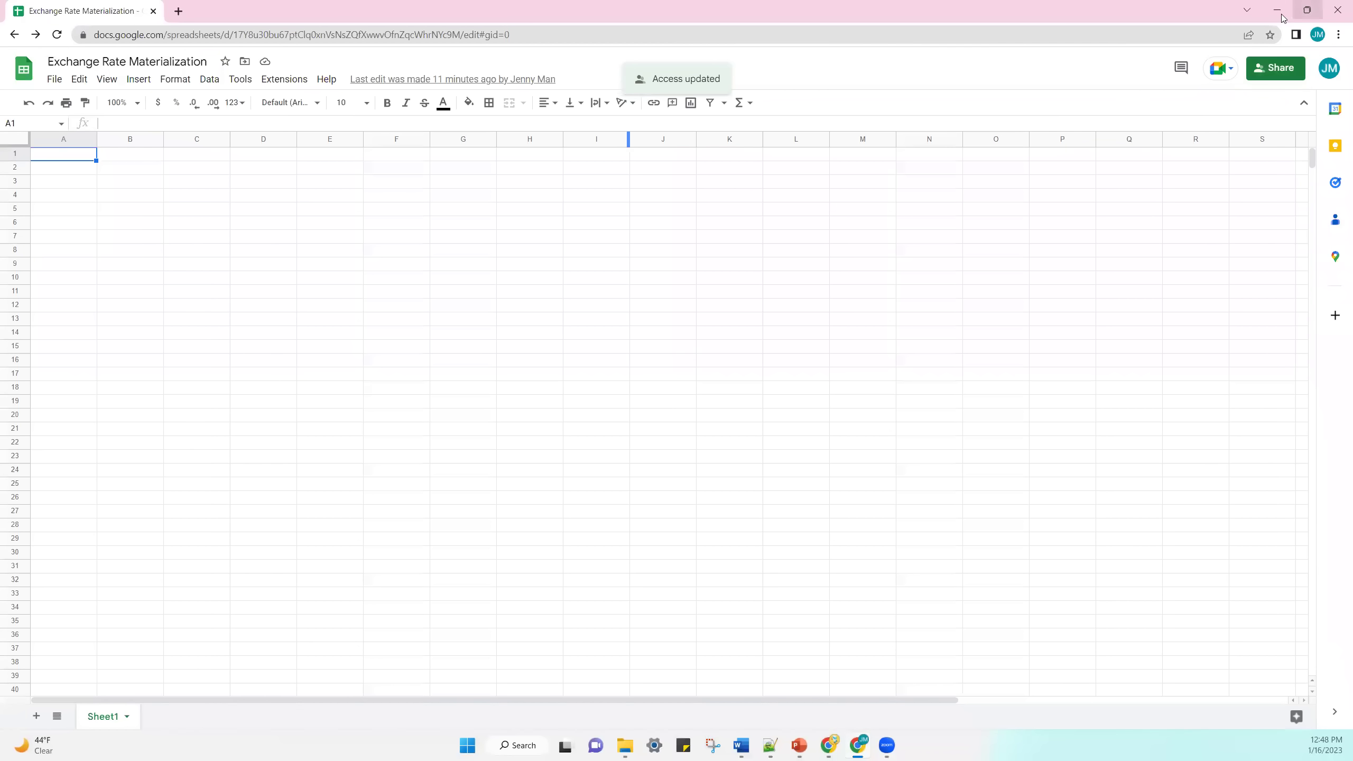
Switch back to Estuary Flow, test the materialization again and close the test results.
key("alt+Tab")
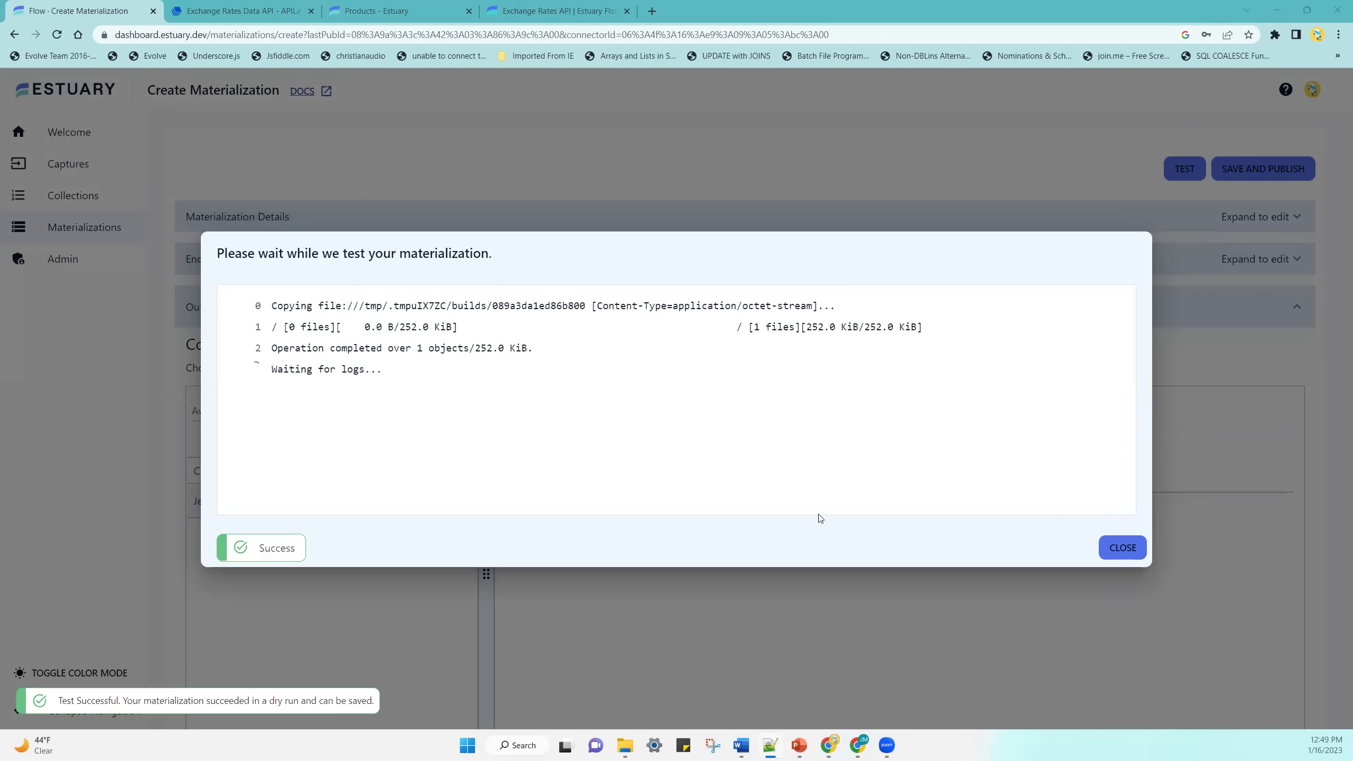
left_click(1110, 556)
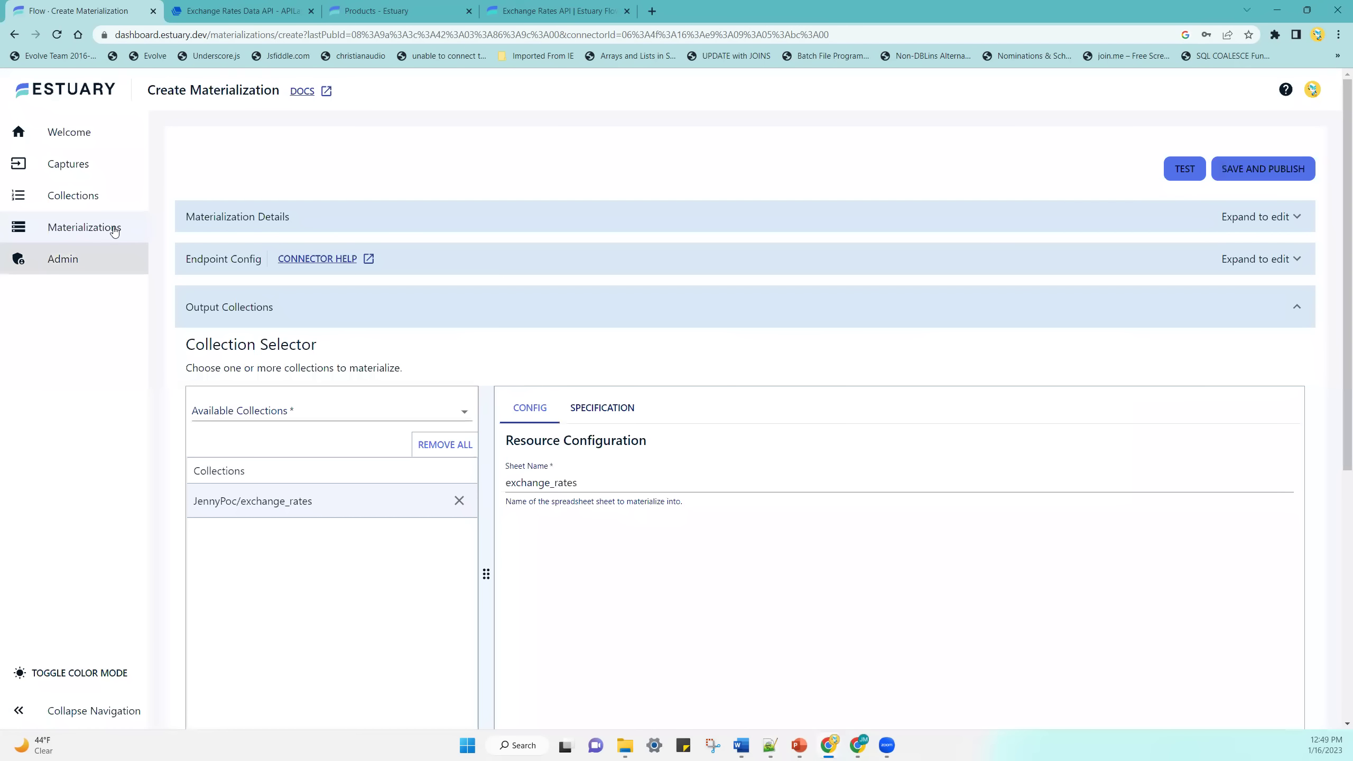
left_click(114, 231)
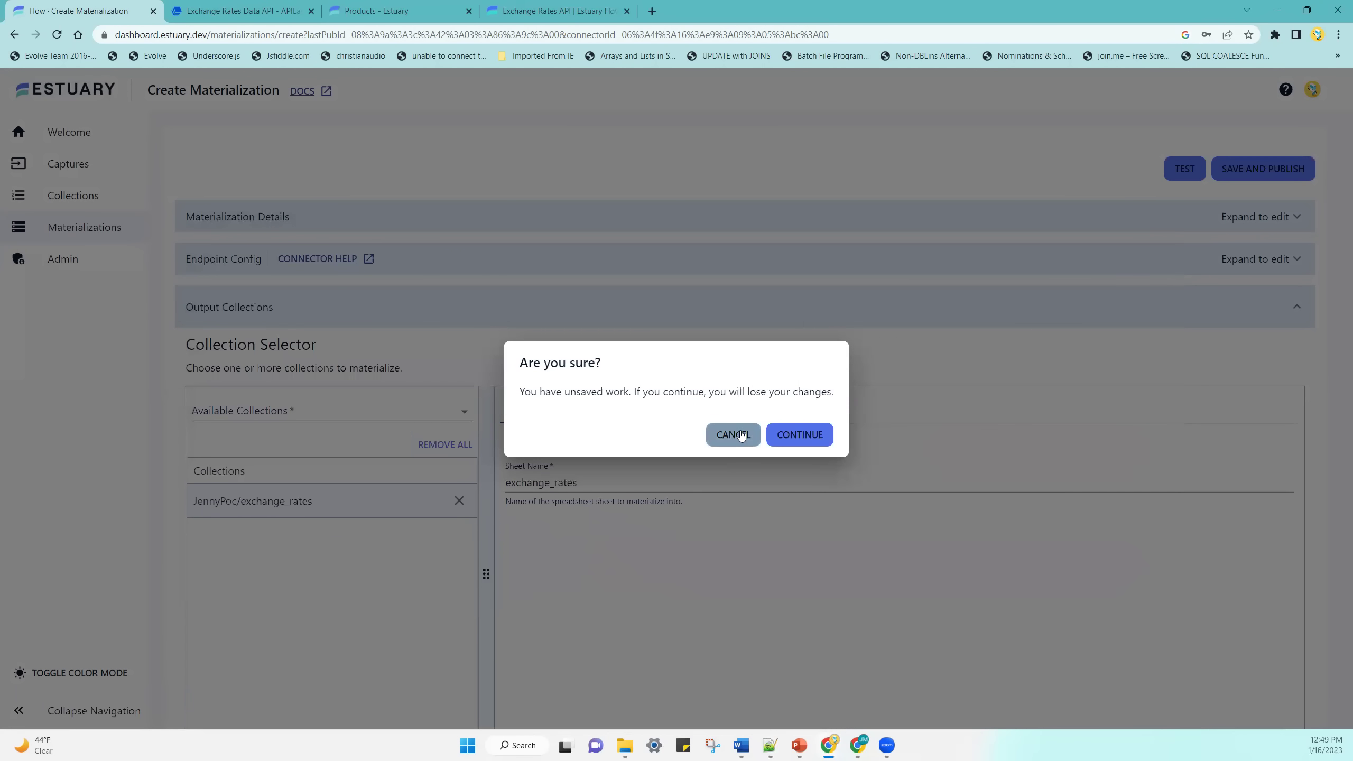
Save and publish the materialization, staying on its unsaved work, and close the publishing log.
left_click(1265, 175)
left_click(1263, 170)
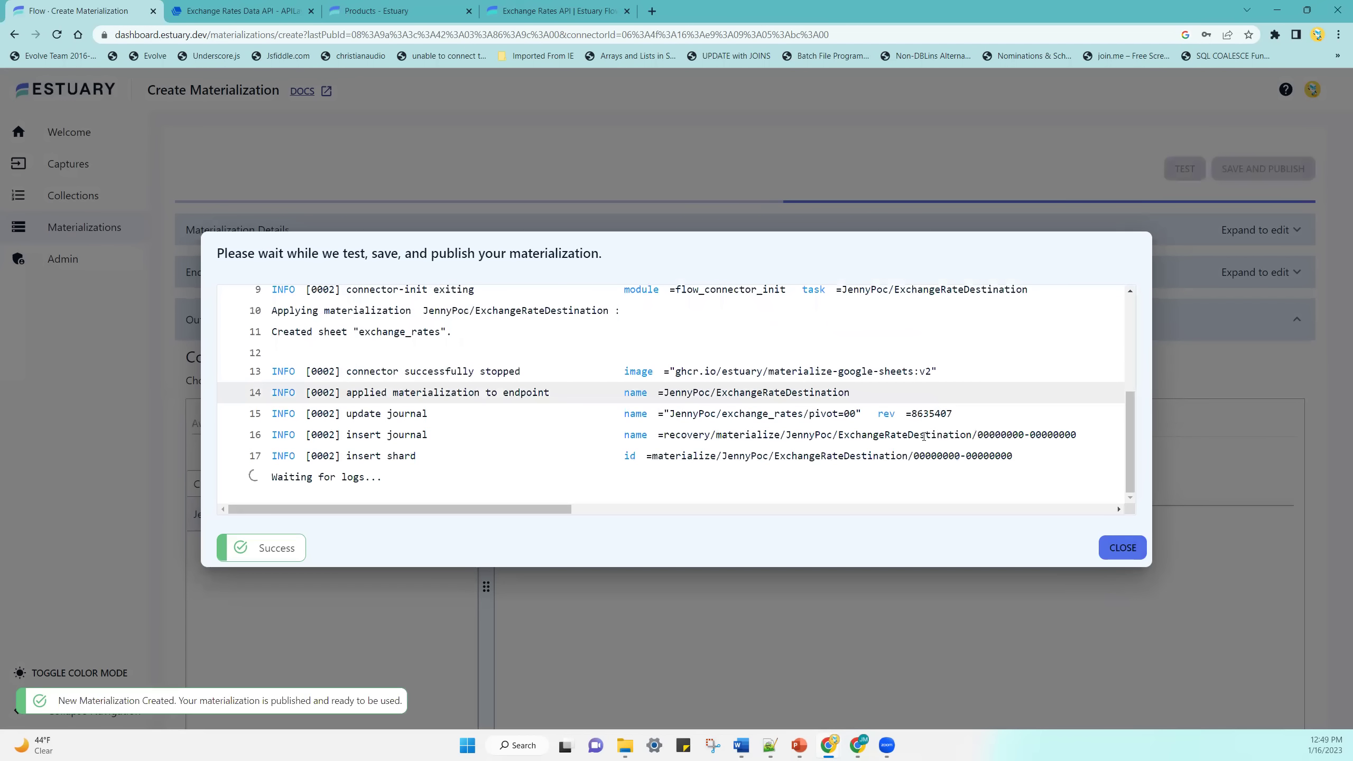
left_click(1124, 547)
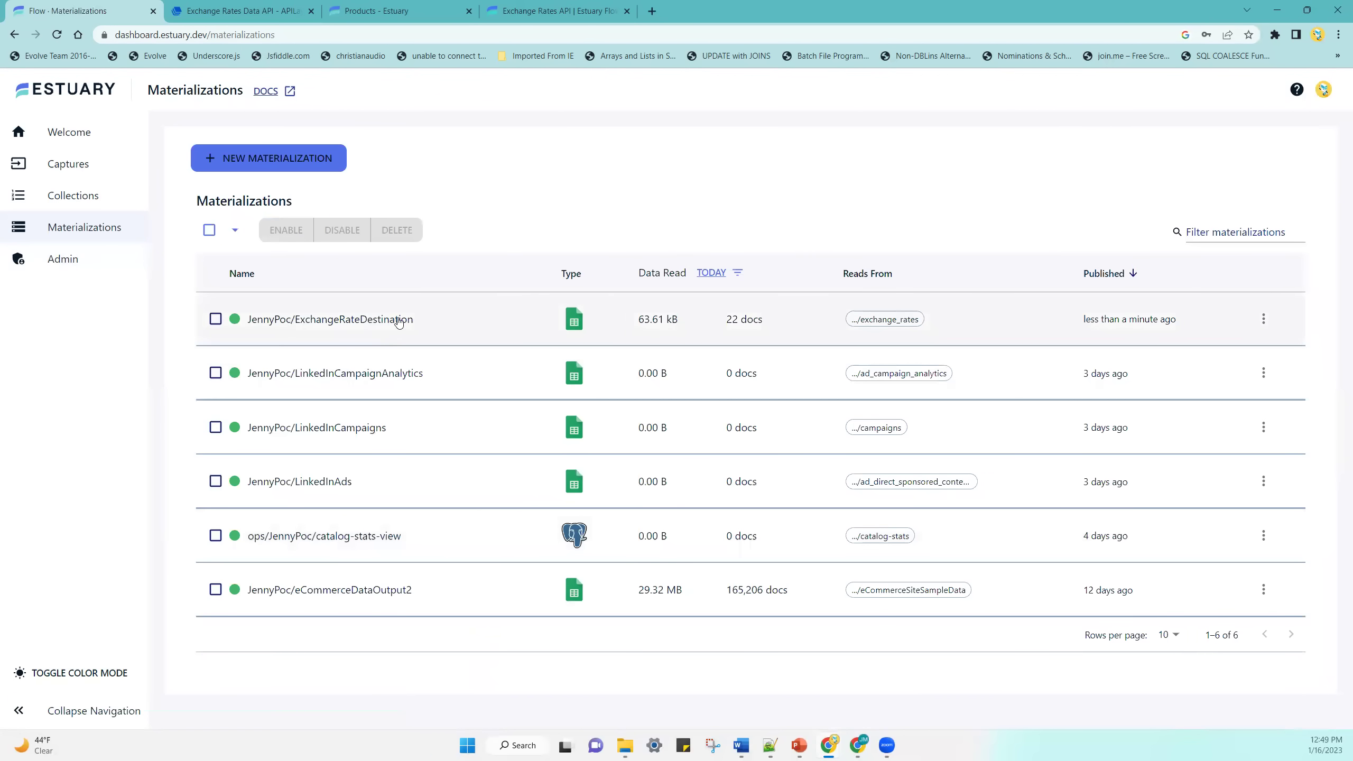
Check the new materialization's status, then switch to Google Sheets and examine the data in the exchange_rates sheet.
mouse_move(235, 318)
key("alt+Tab")
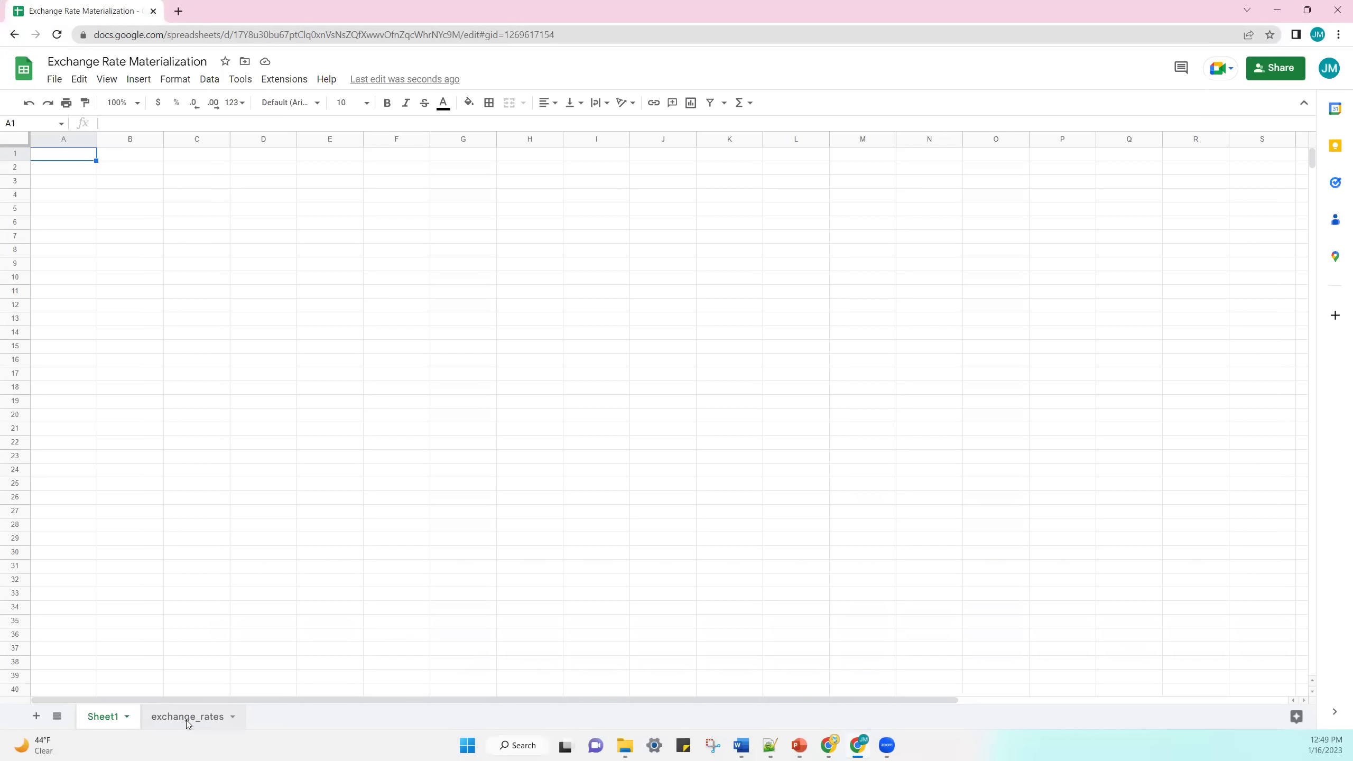
left_click(186, 718)
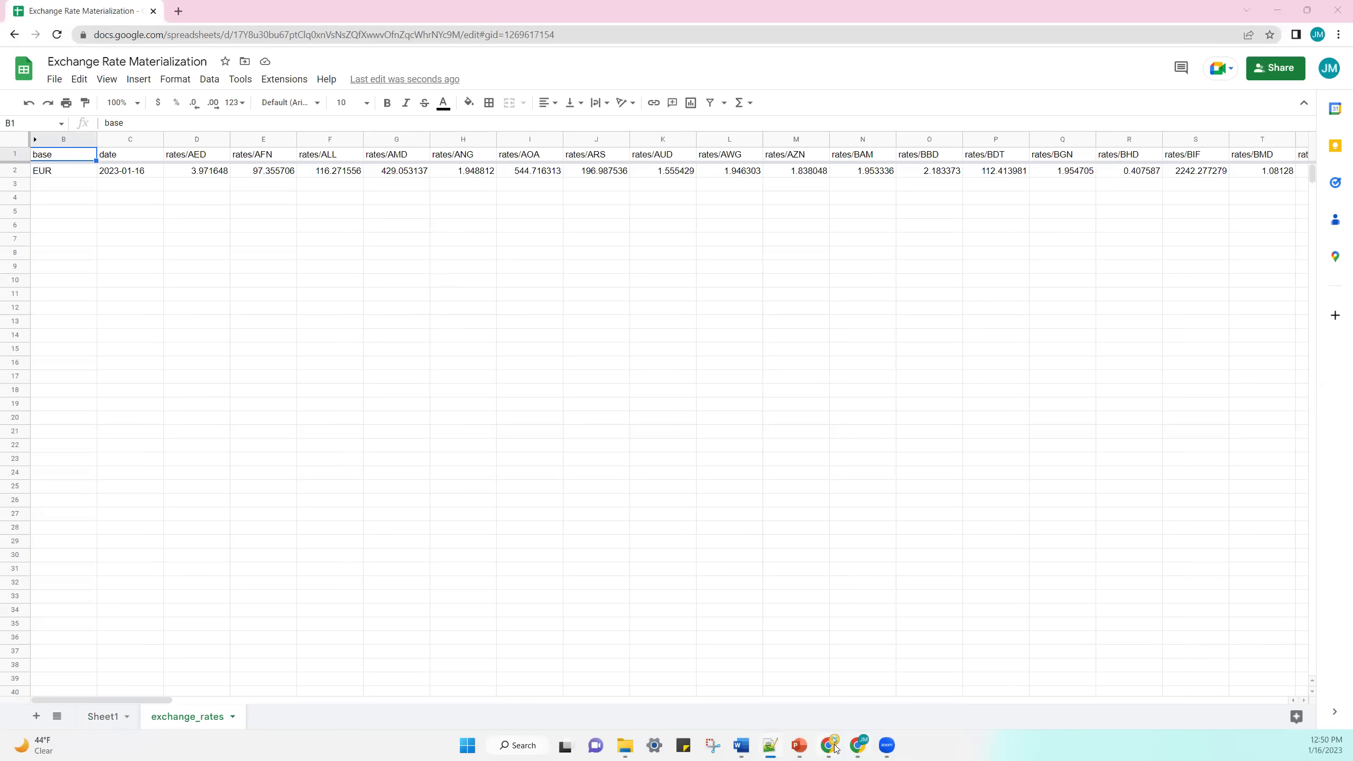
Switch back to Estuary Flow and review the ExchangeRateDestination entry in the list of materializations.
mouse_move(828, 745)
left_click(958, 677)
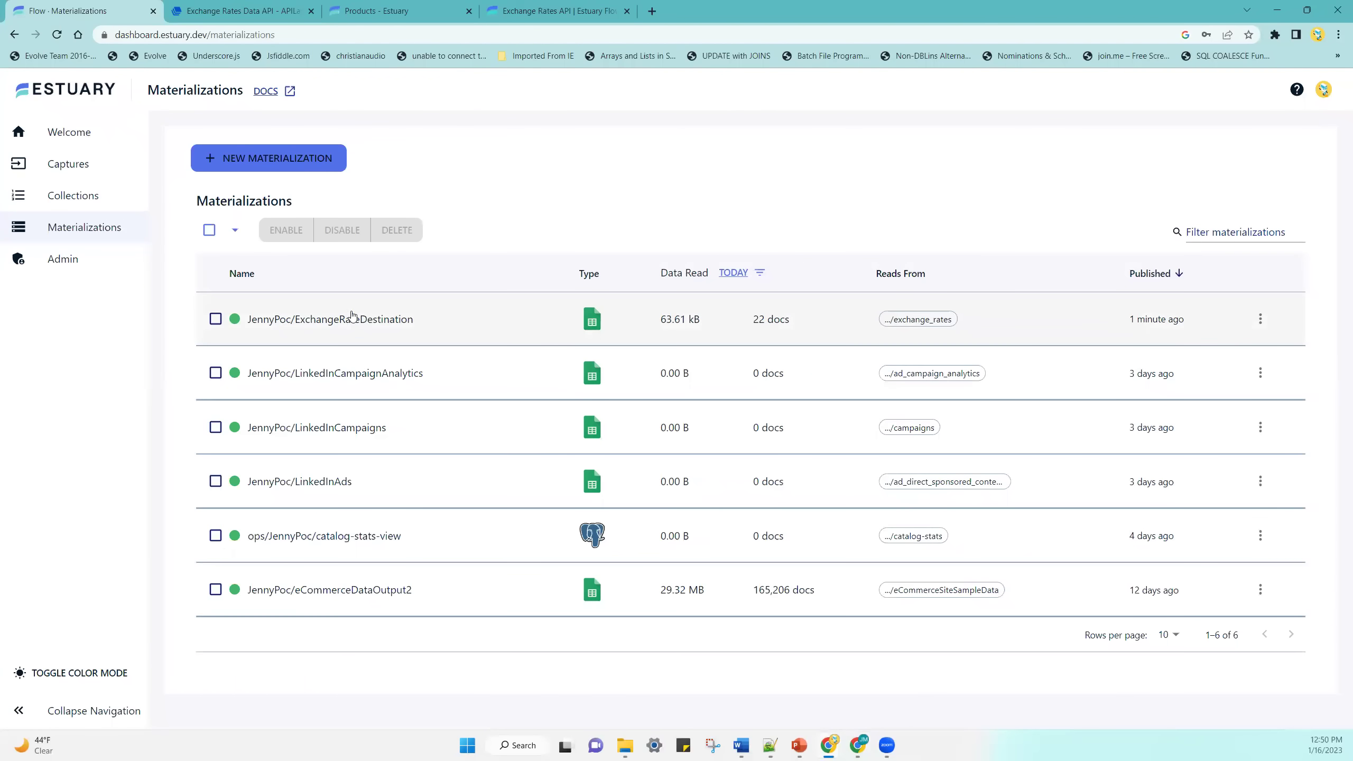
key("alt+Tab")
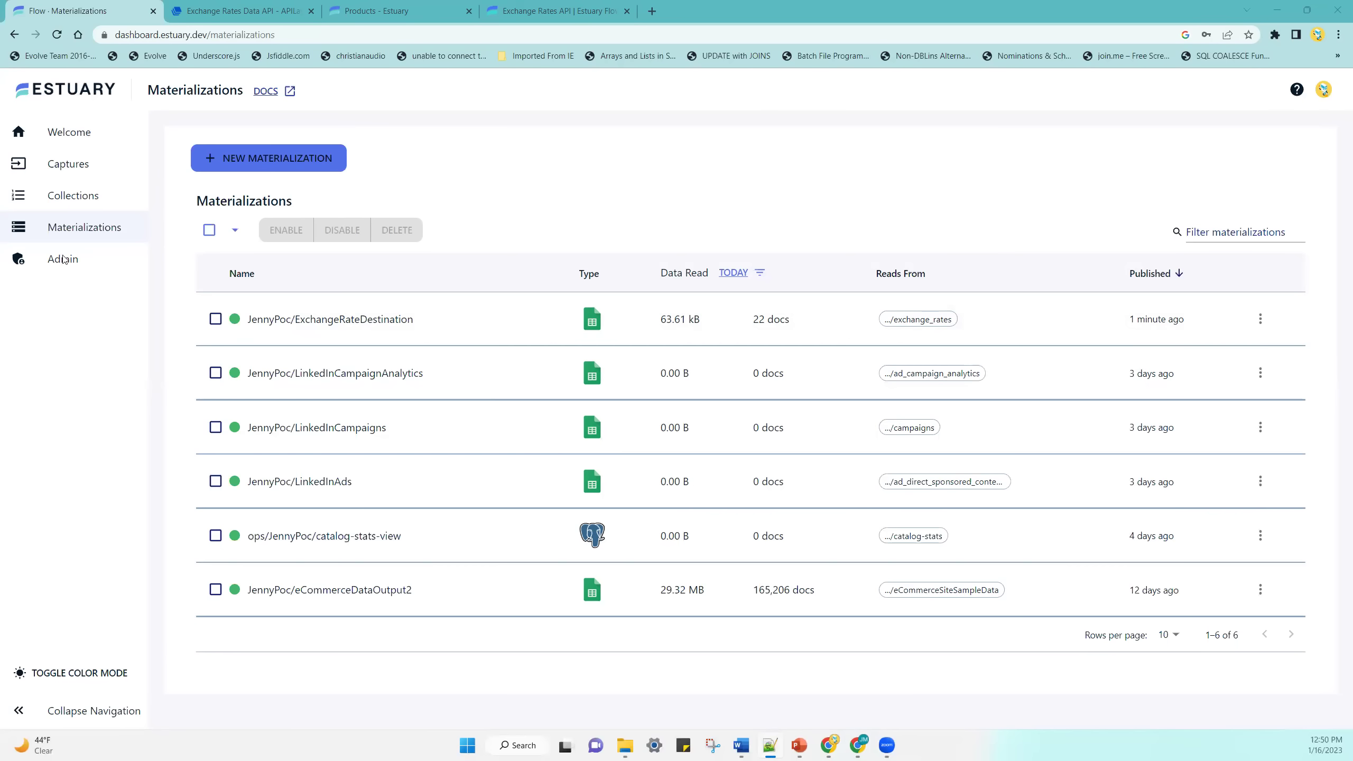
View the Estuary product page and look through the capture connectors listed in the Exchange Rates API documentation.
left_click(381, 13)
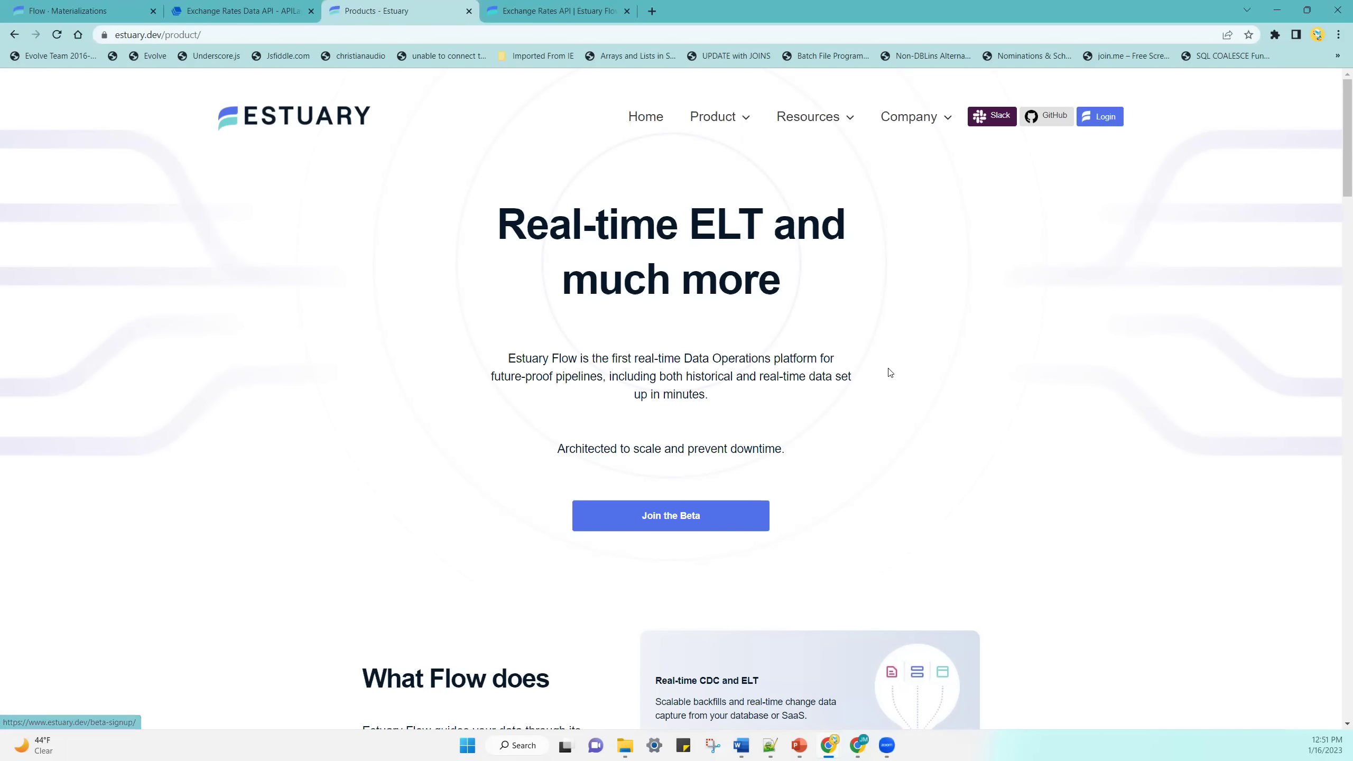
left_click(558, 14)
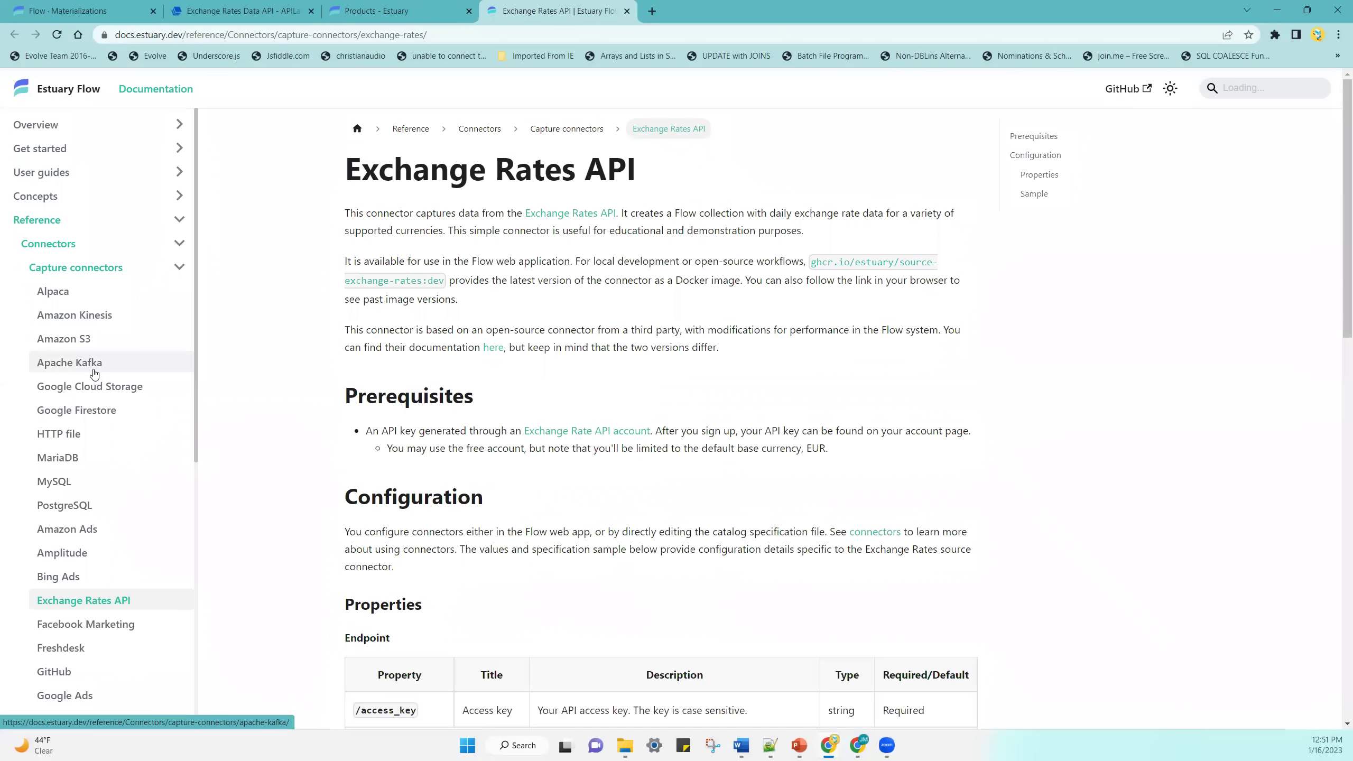
scroll(94, 373, "down", 1)
scroll(94, 373, "down", 5)
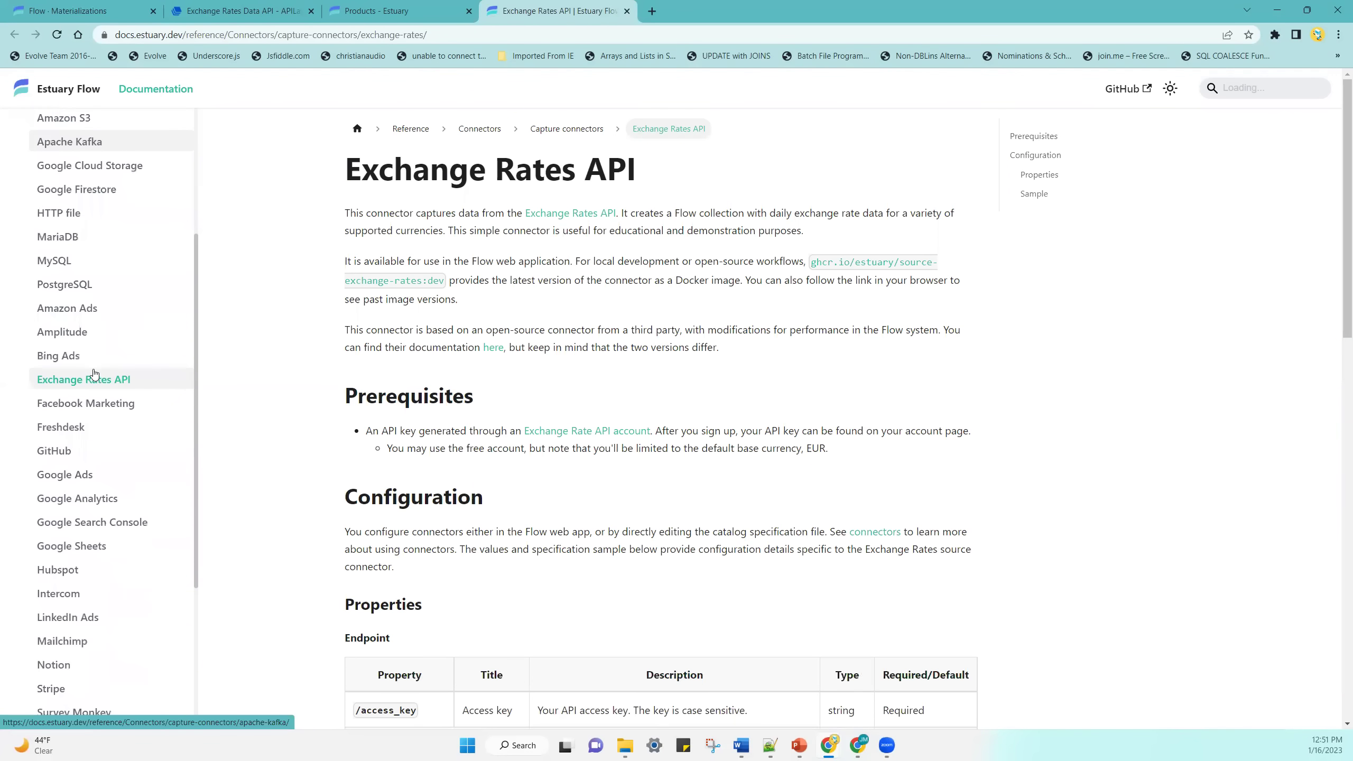
scroll(95, 373, "up", 6)
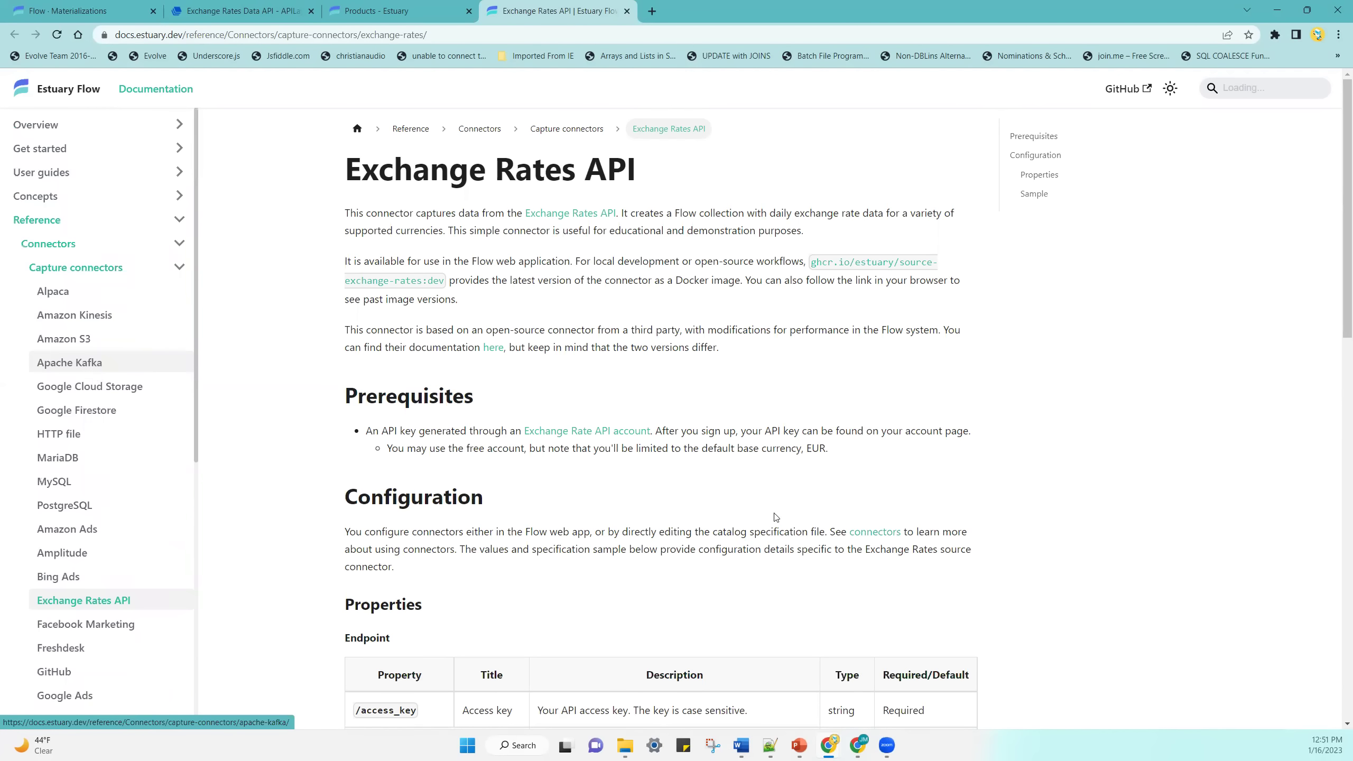
mouse_move(857, 745)
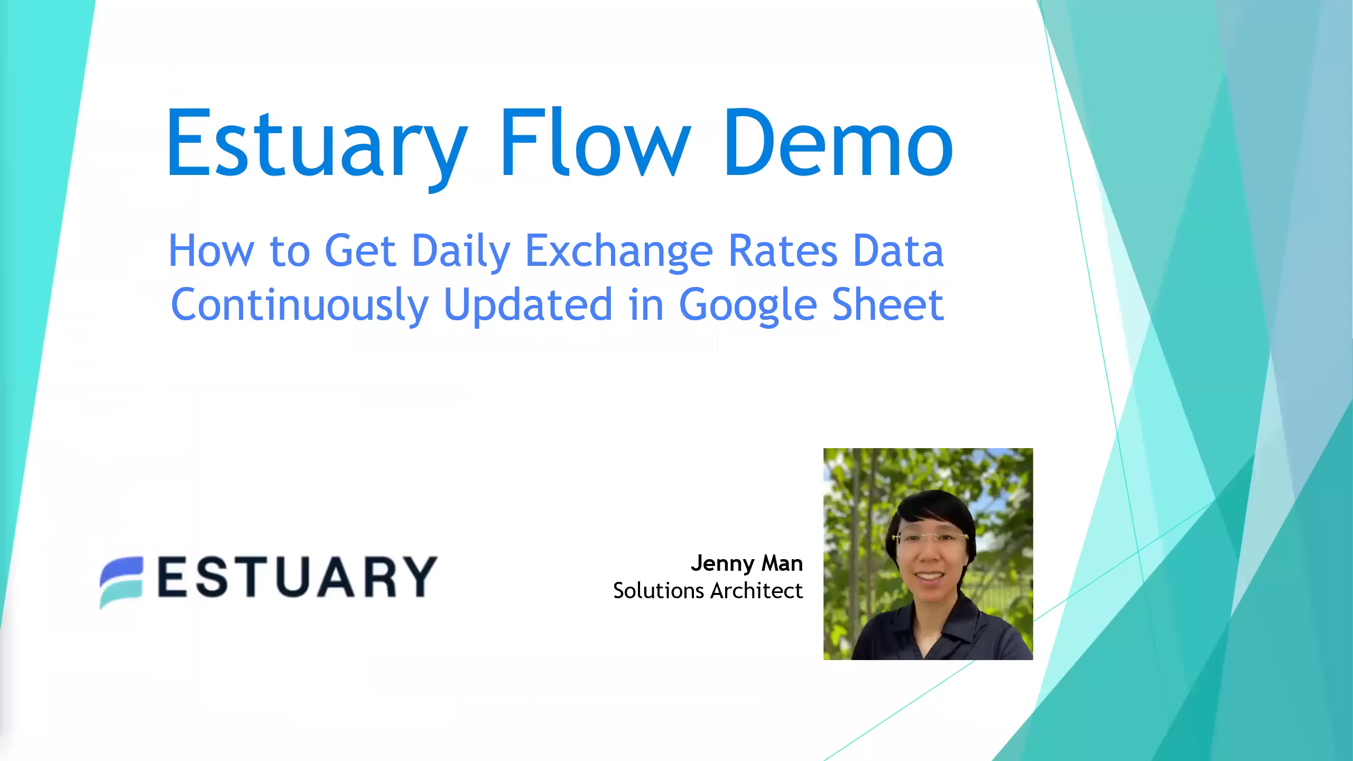
left_click(133, 516)
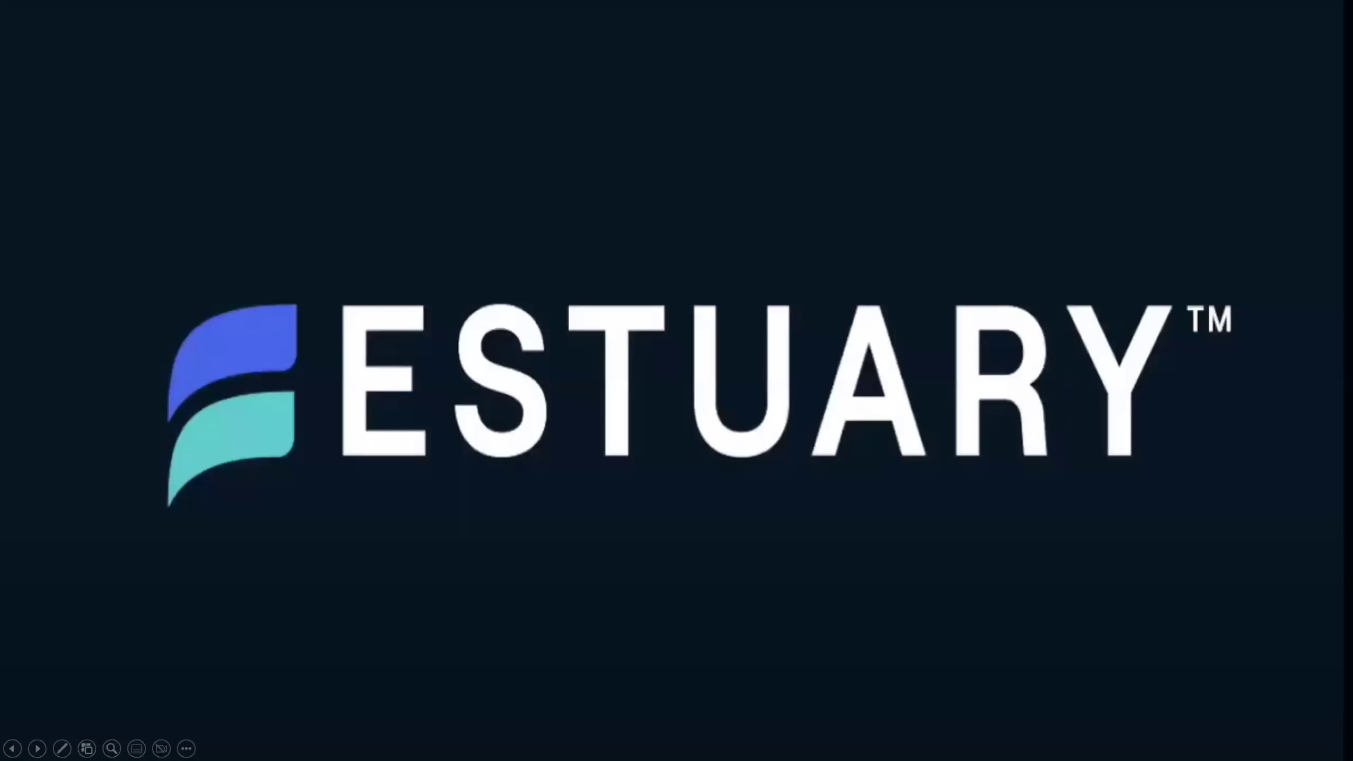